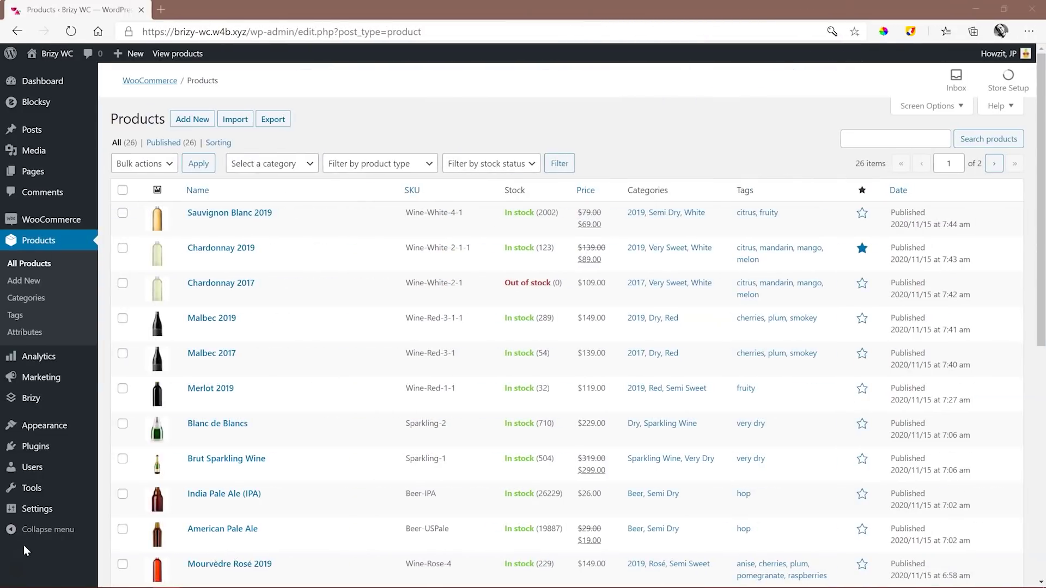
# Open the Brizy flyout in the admin sidebar to show Settings, Popups and Templates.
pyautogui.click(38, 400)
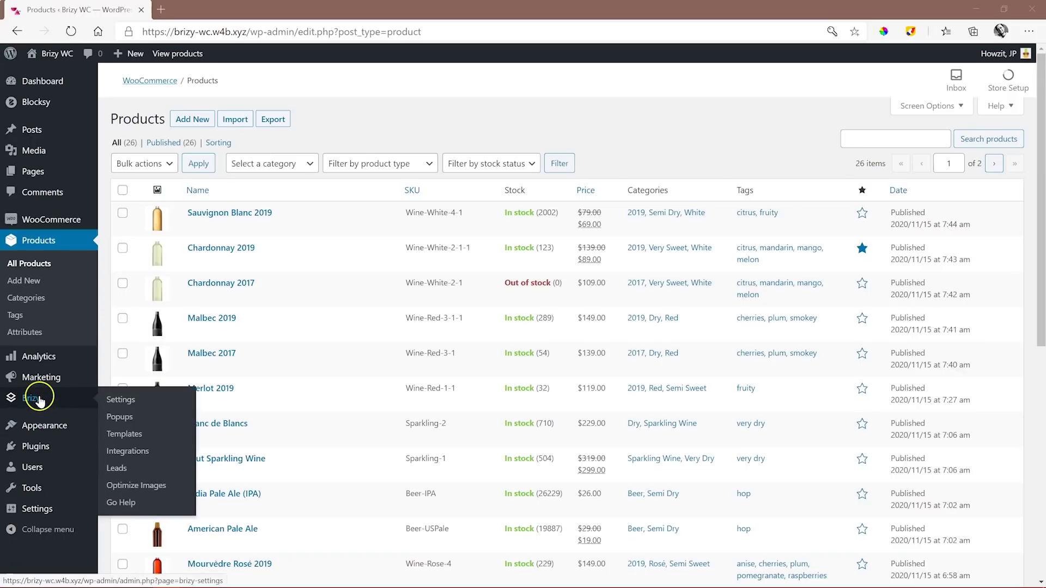
# Add a new Brizy template titled 'WC Single Product' with the Product type.
pyautogui.click(113, 436)
pyautogui.click(197, 88)
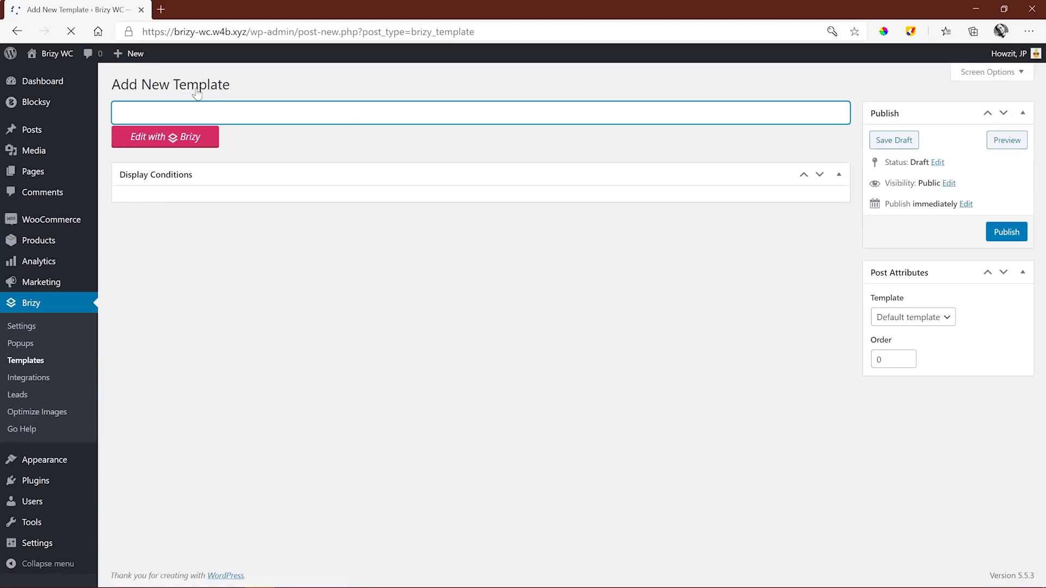
pyautogui.write('WC Single Produ')
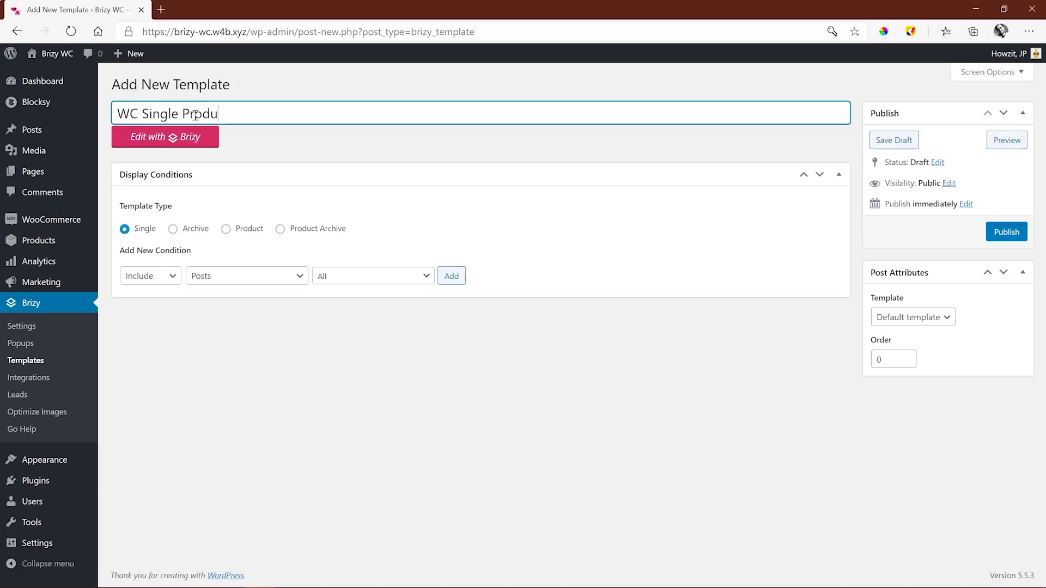
pyautogui.write('ct')
pyautogui.click(226, 229)
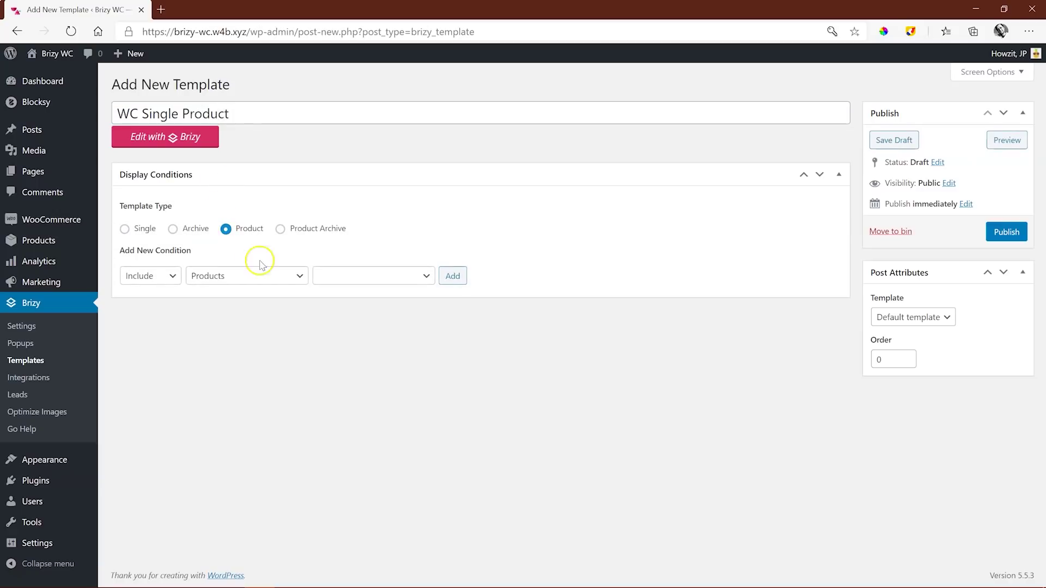
# Add an Include / Products / Beer display condition to the template.
pyautogui.click(275, 276)
pyautogui.click(294, 287)
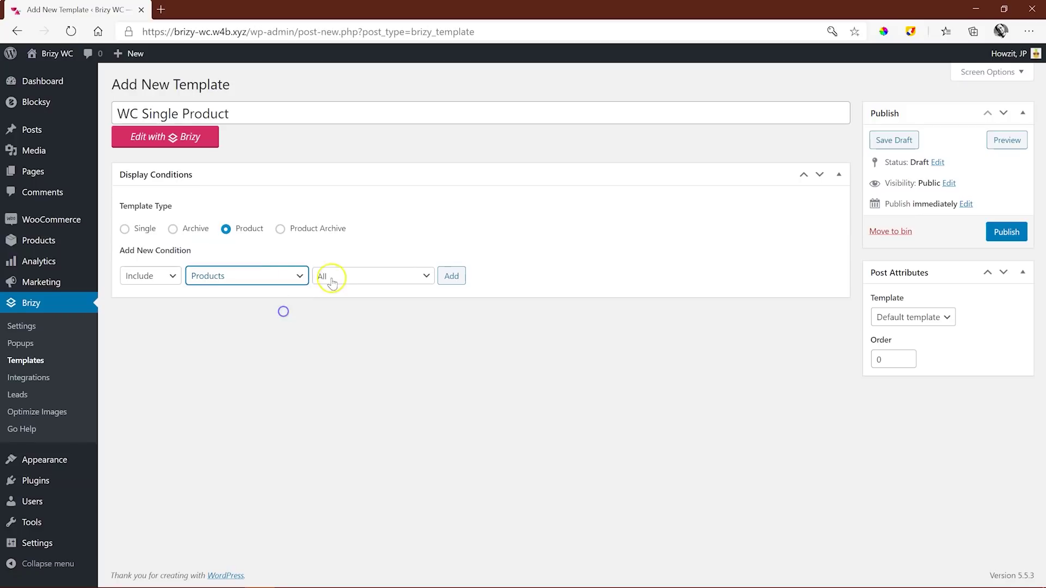
pyautogui.click(329, 276)
pyautogui.scroll(-3, 382, 348)
pyautogui.click(386, 327)
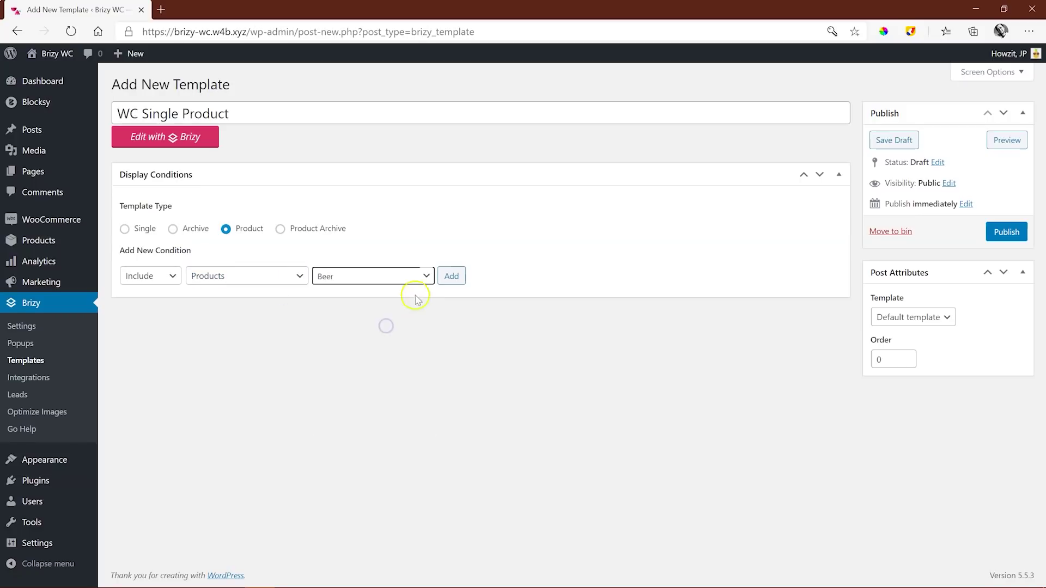
pyautogui.click(453, 276)
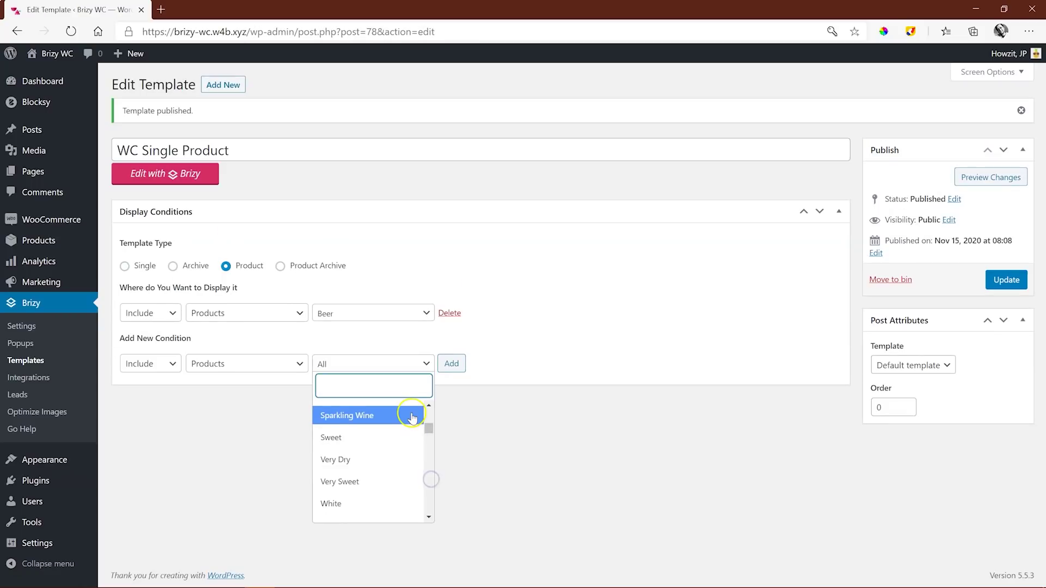
# Add an Include / Products / Wine condition and update the template.
pyautogui.write('wine')
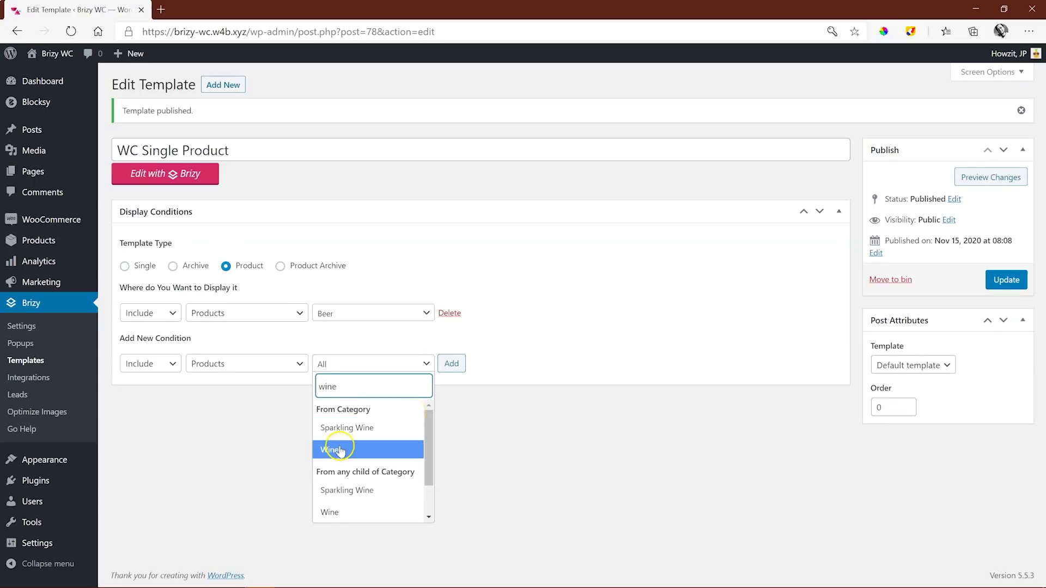
pyautogui.click(331, 450)
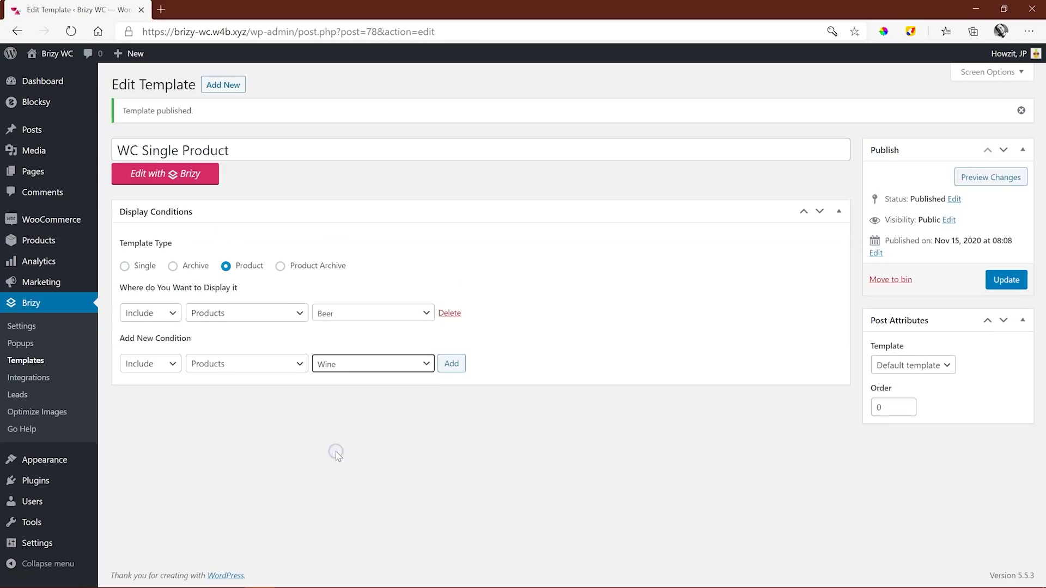
pyautogui.click(453, 363)
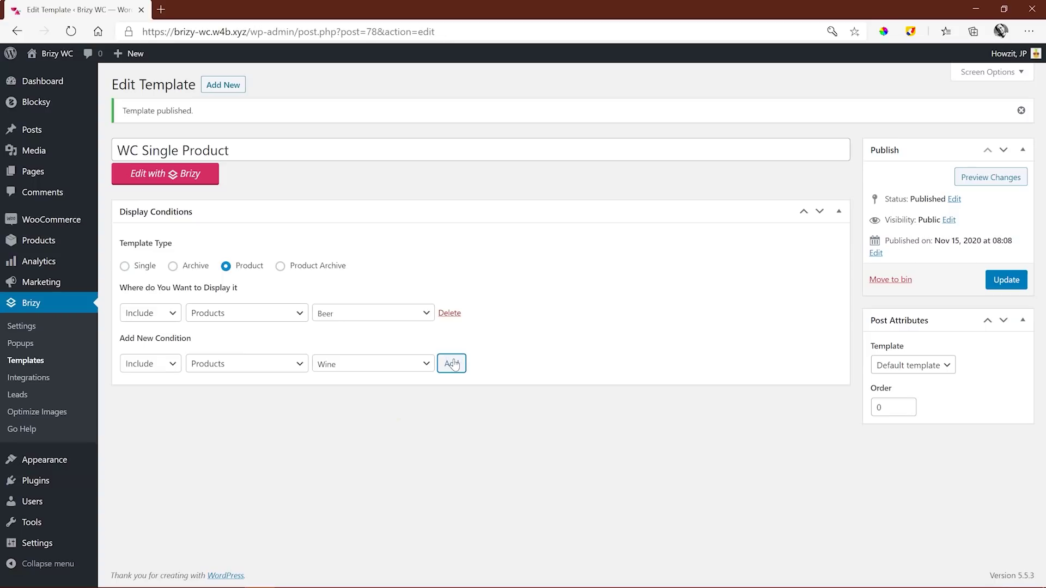
pyautogui.click(1005, 281)
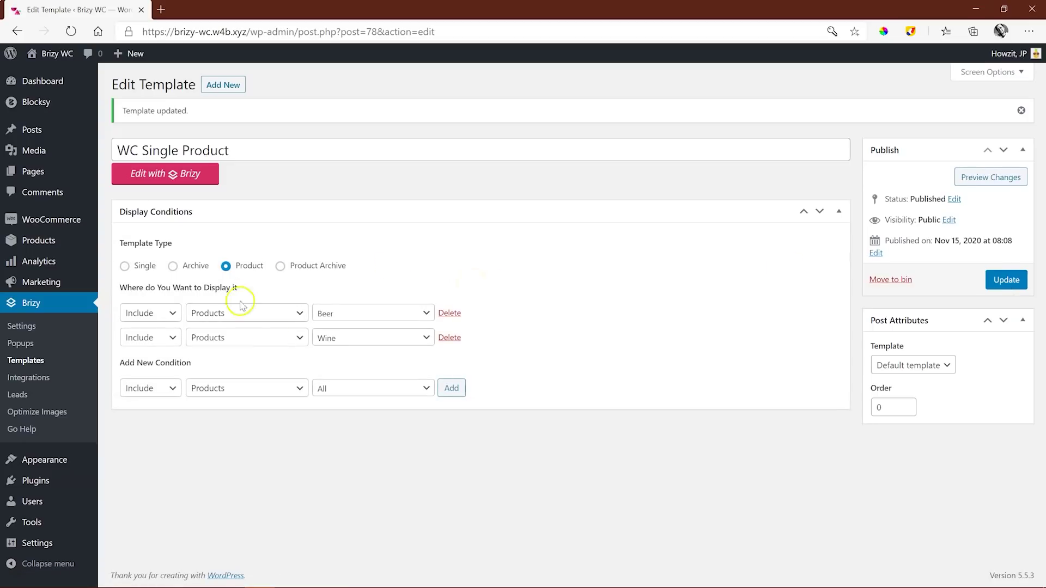
# Replace the Beer and Wine conditions with Include / Products / All, then update.
pyautogui.click(446, 314)
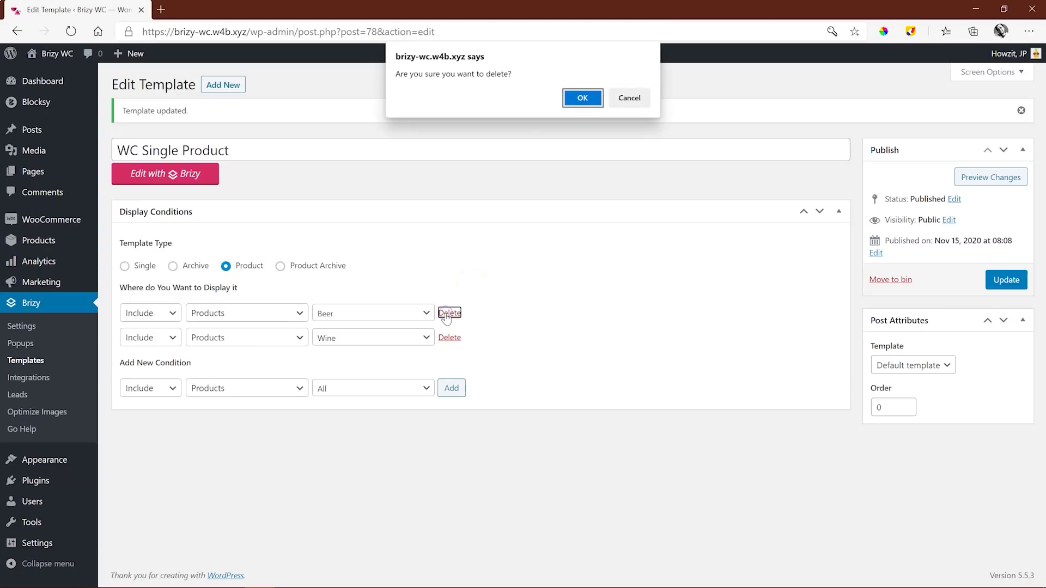
pyautogui.click(580, 100)
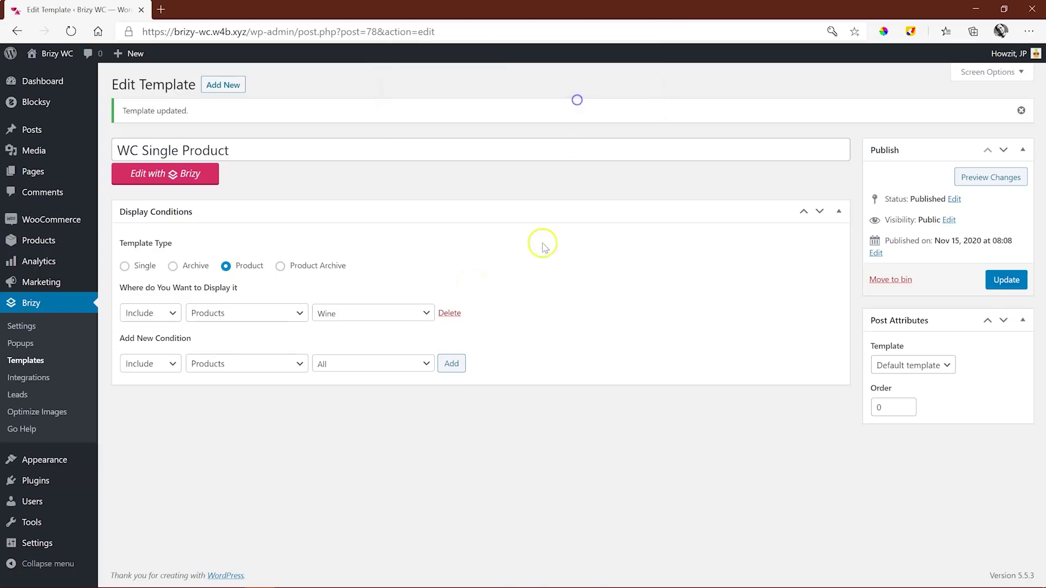
pyautogui.click(449, 314)
pyautogui.click(577, 99)
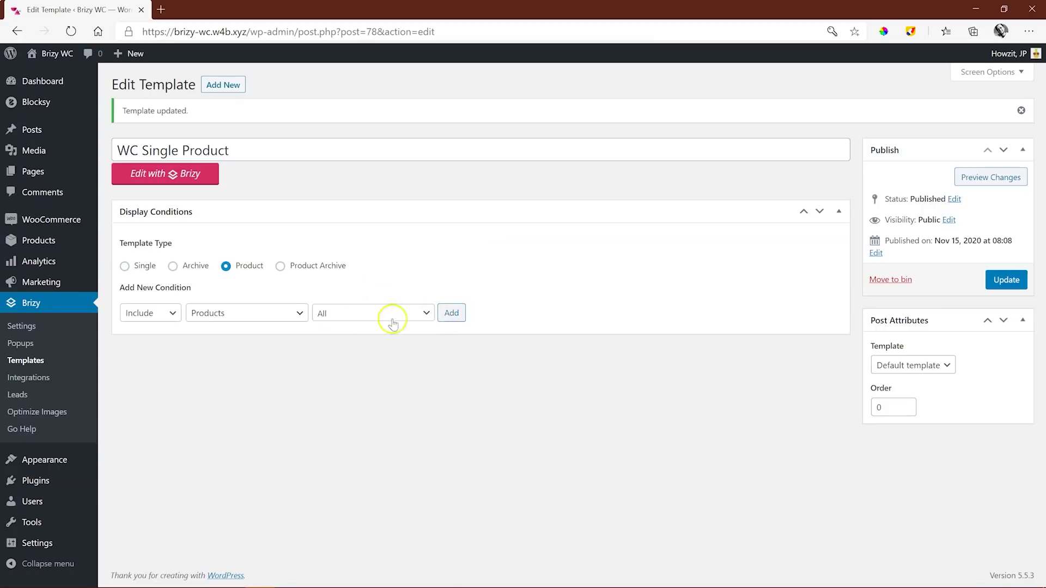
pyautogui.click(451, 318)
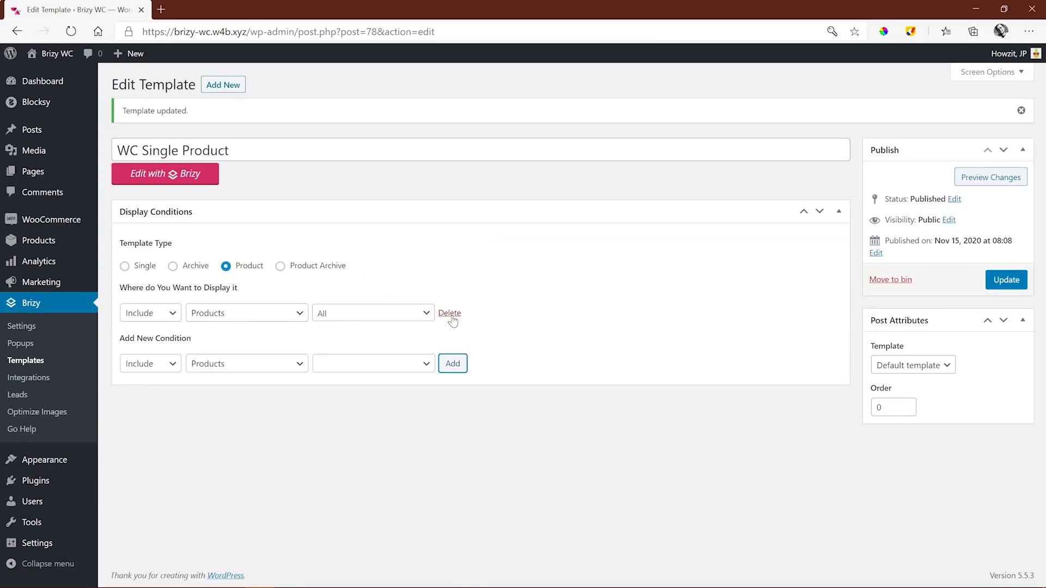
pyautogui.click(1005, 281)
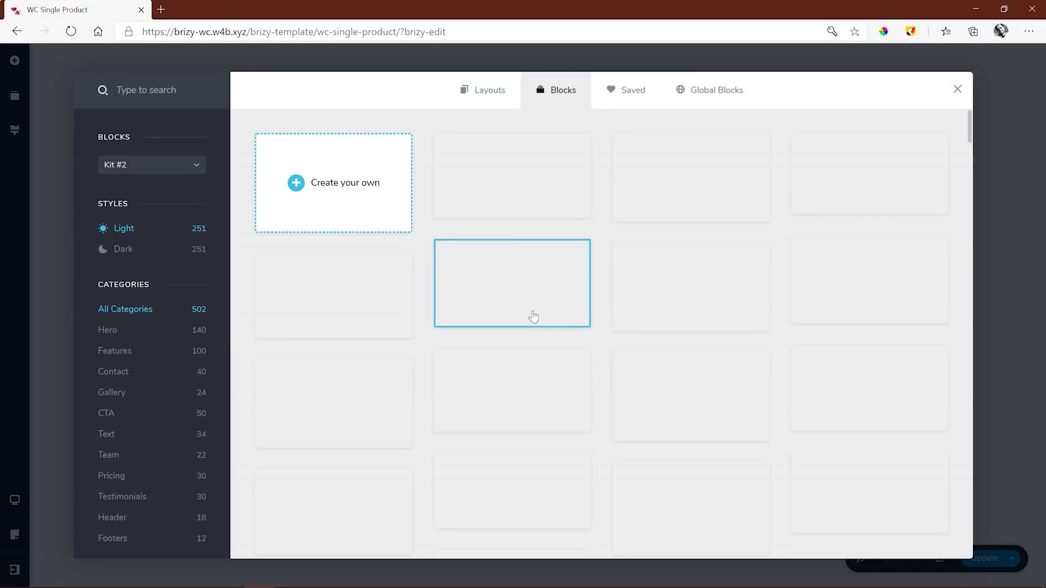
# Create an empty custom block, zoom to 150%, and drop a two-column row into it.
pyautogui.click(326, 176)
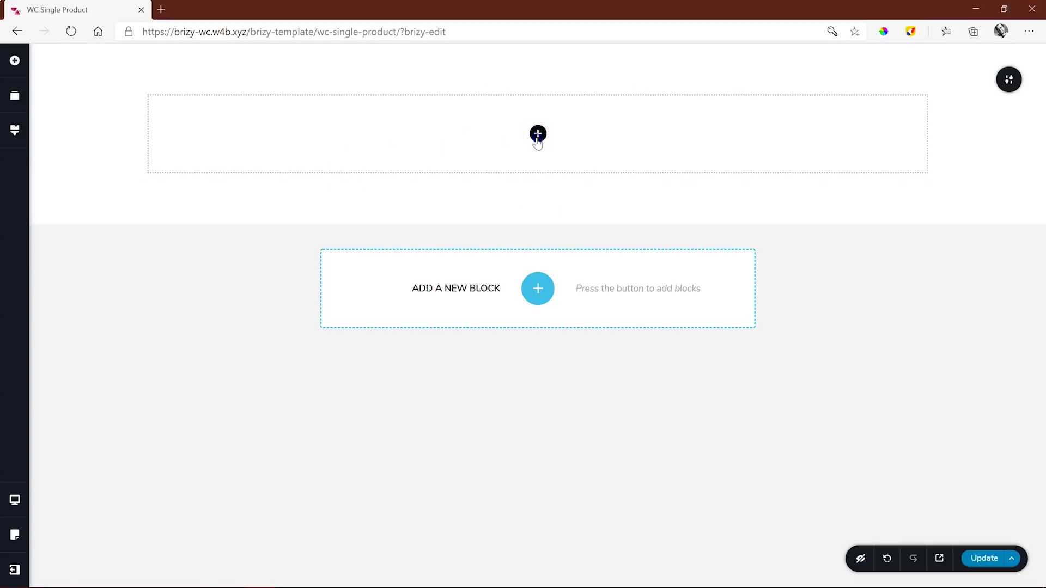
pyautogui.click(537, 136)
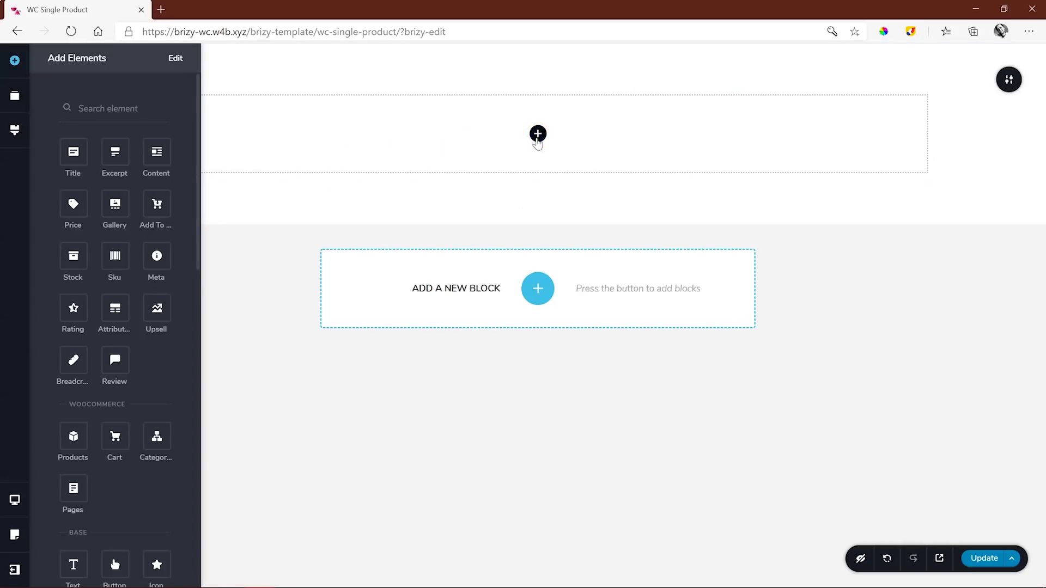
pyautogui.hotkey('ctrl', '+')
pyautogui.hotkey('ctrl', '+')
pyautogui.hotkey('ctrl', '+')
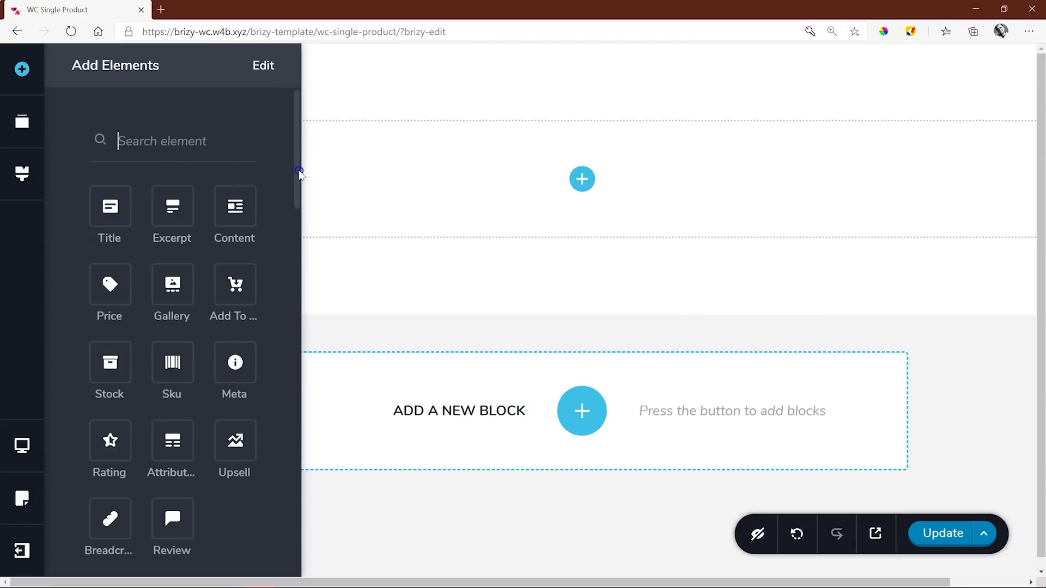
pyautogui.moveTo(299, 173); pyautogui.dragTo(299, 185)
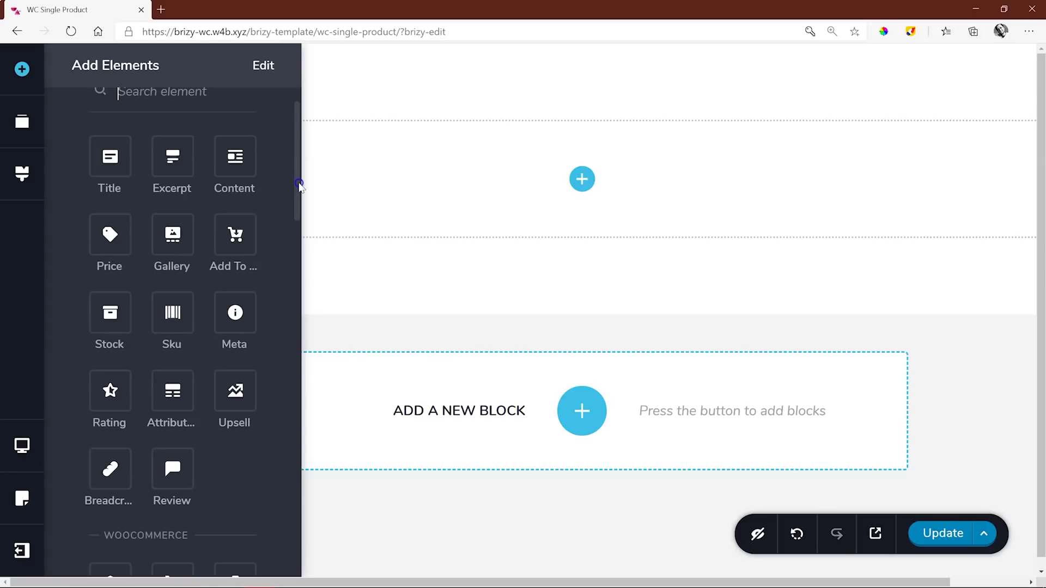
pyautogui.moveTo(113, 270); pyautogui.dragTo(555, 136)
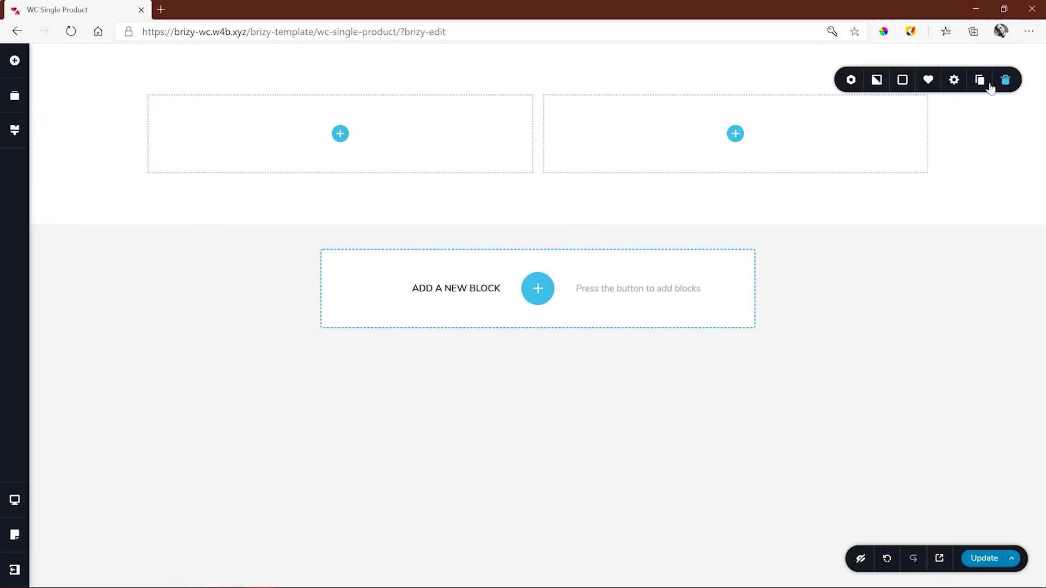
# Set the row width to 83% and put a narrower product gallery in the left column.
pyautogui.click(954, 80)
pyautogui.moveTo(986, 135); pyautogui.dragTo(959, 136)
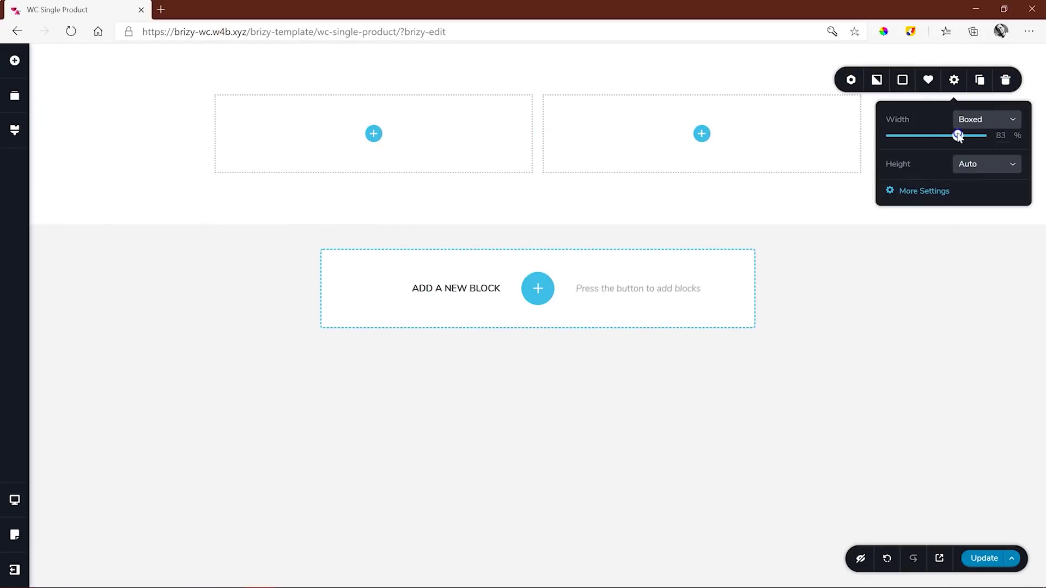
pyautogui.click(373, 133)
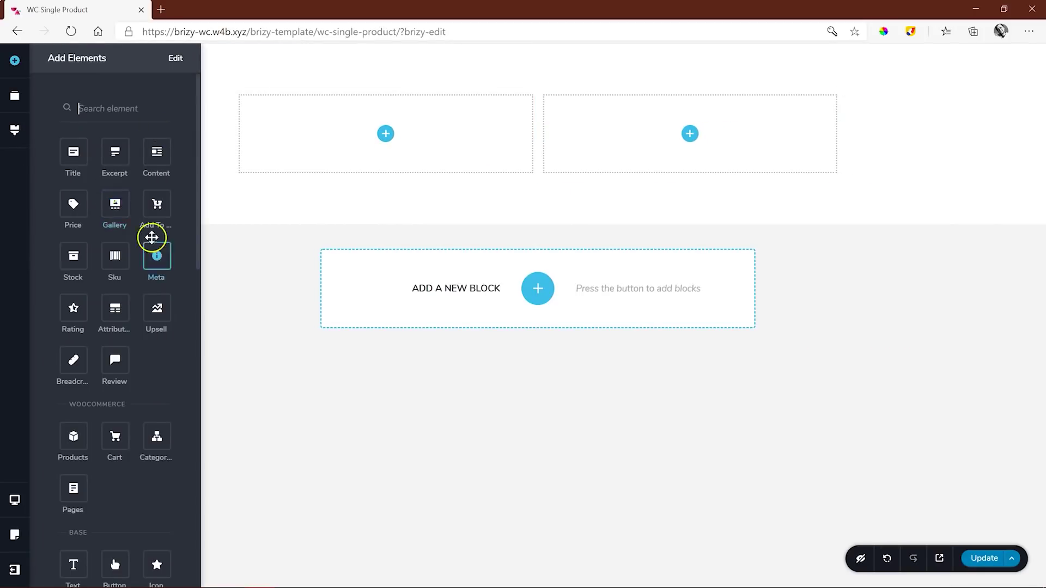
pyautogui.moveTo(152, 238); pyautogui.dragTo(385, 133)
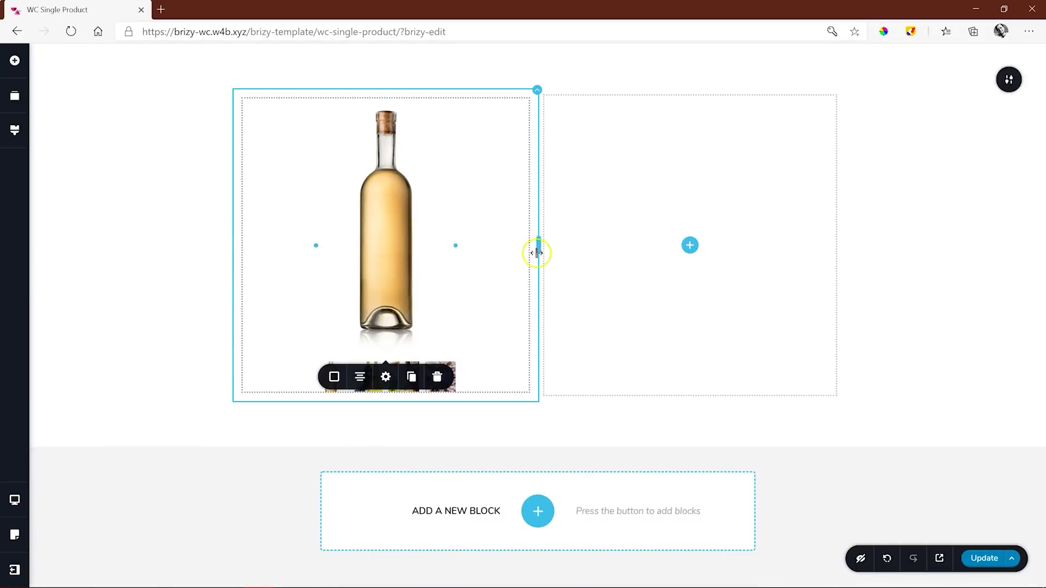
pyautogui.moveTo(536, 252); pyautogui.dragTo(376, 201)
# Add the product title, excerpt, price and Add to basket button to the right column.
pyautogui.click(15, 59)
pyautogui.moveTo(73, 150); pyautogui.dragTo(637, 267)
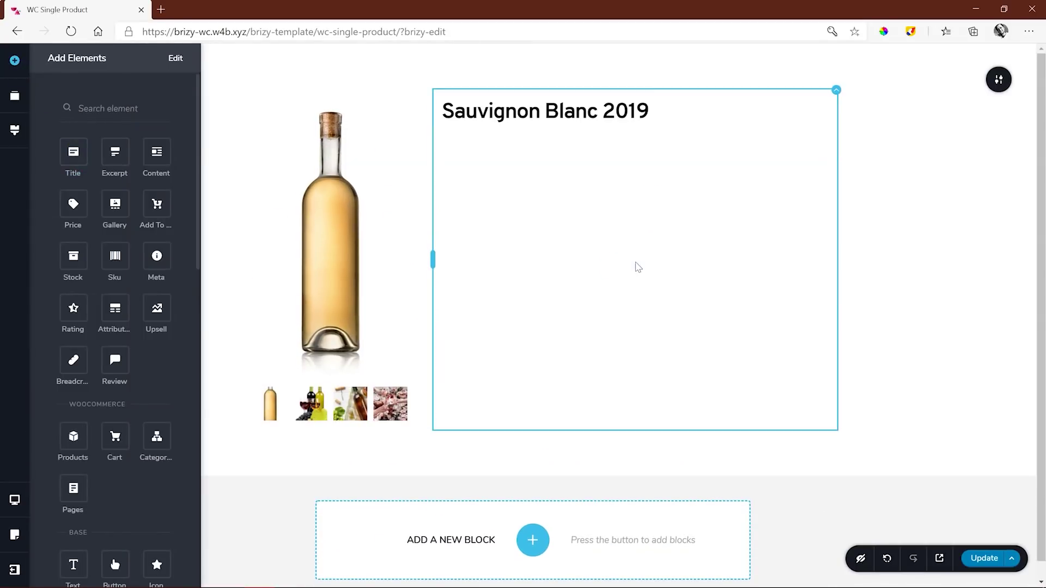
pyautogui.moveTo(114, 151); pyautogui.dragTo(469, 143)
pyautogui.moveTo(73, 203); pyautogui.dragTo(455, 169)
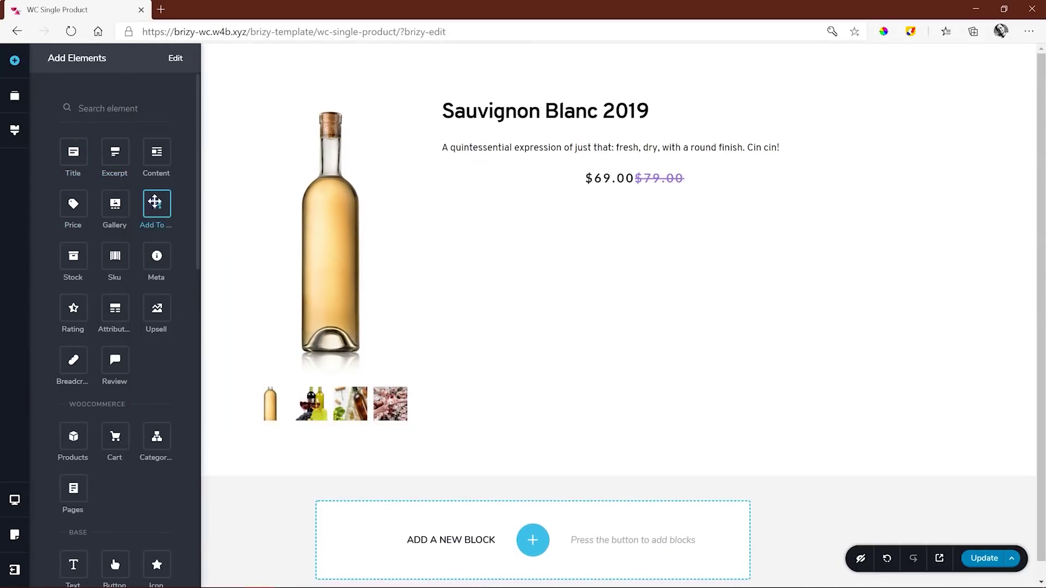
pyautogui.moveTo(155, 202); pyautogui.dragTo(490, 203)
# Place price and left-aligned basket button side by side in a row, price centred vertically.
pyautogui.scroll(-10, 128, 296)
pyautogui.moveTo(75, 378); pyautogui.dragTo(502, 170)
pyautogui.moveTo(598, 297); pyautogui.dragTo(544, 213)
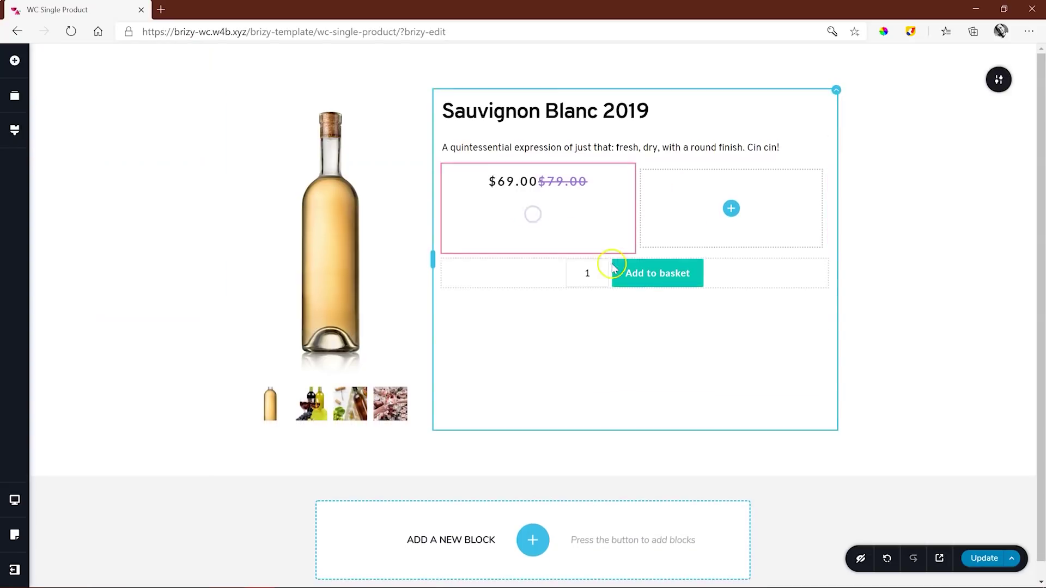
pyautogui.moveTo(614, 267); pyautogui.dragTo(708, 207)
pyautogui.moveTo(635, 187); pyautogui.dragTo(578, 187)
pyautogui.click(712, 222)
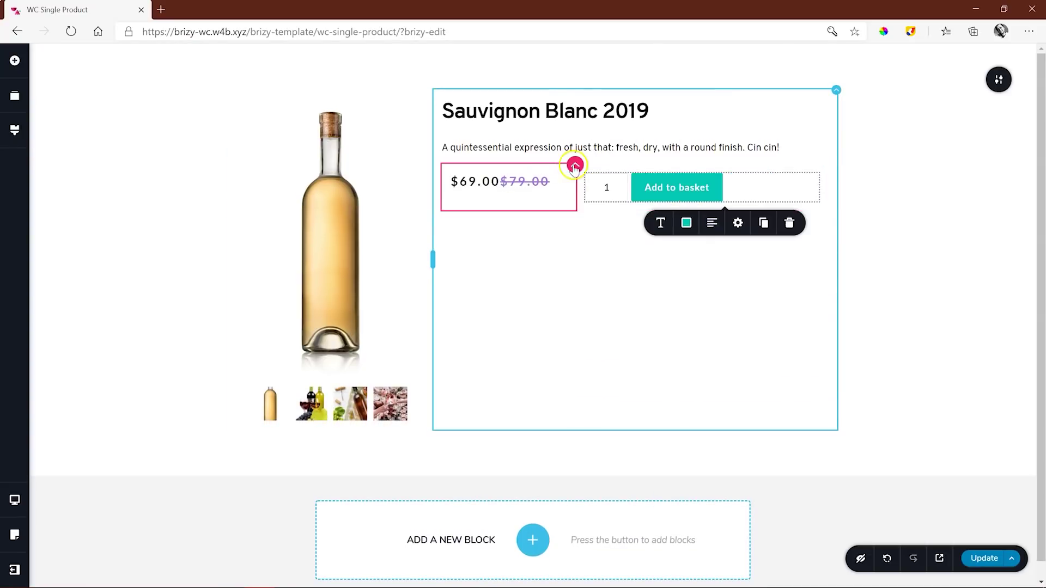
pyautogui.click(575, 165)
pyautogui.click(633, 234)
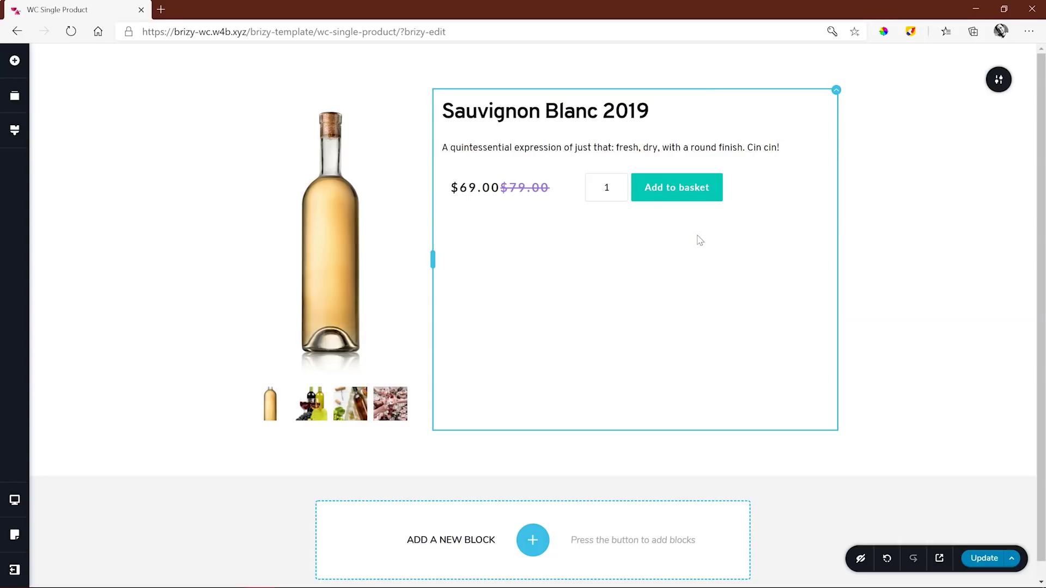
# Try the Magazine and Graceful global styles, then settle on Ashen.
pyautogui.click(12, 133)
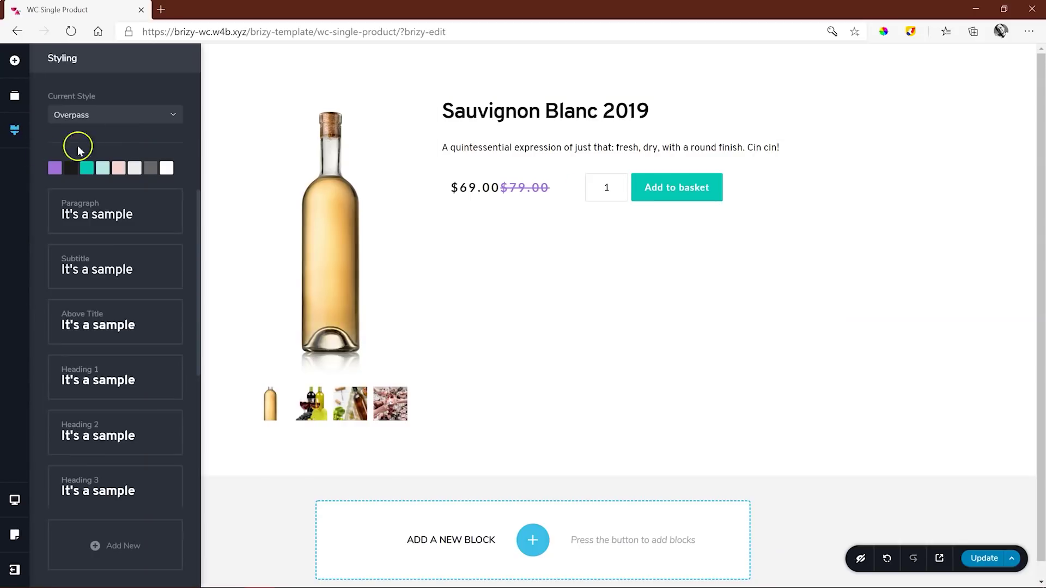
pyautogui.click(94, 116)
pyautogui.click(92, 152)
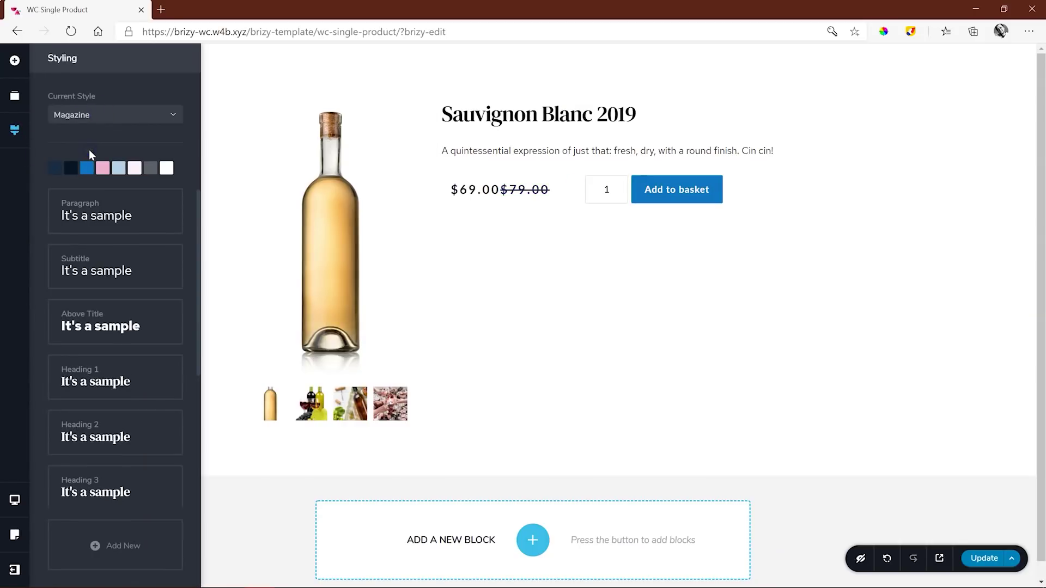
pyautogui.click(96, 116)
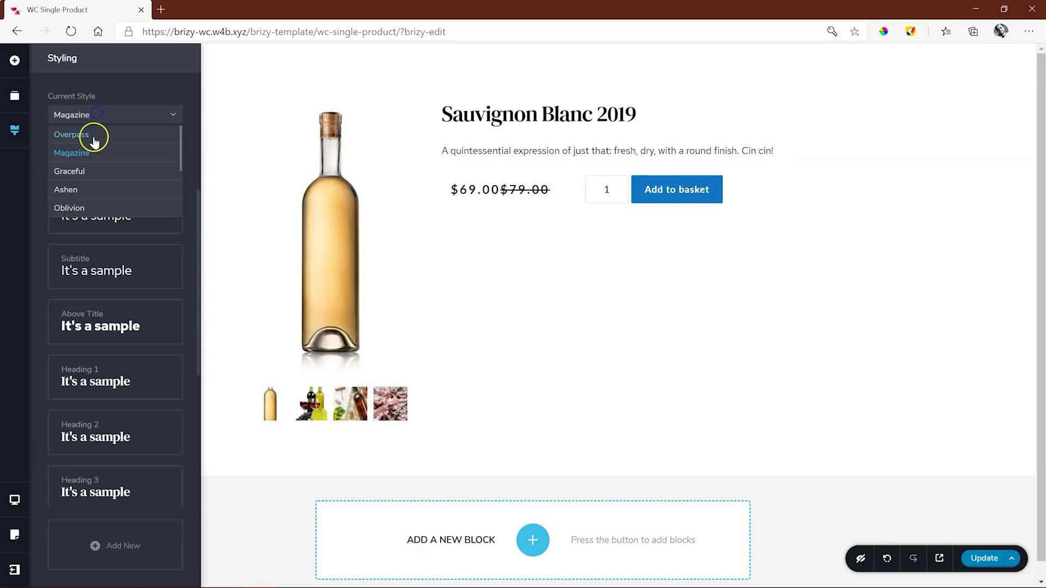
pyautogui.click(84, 172)
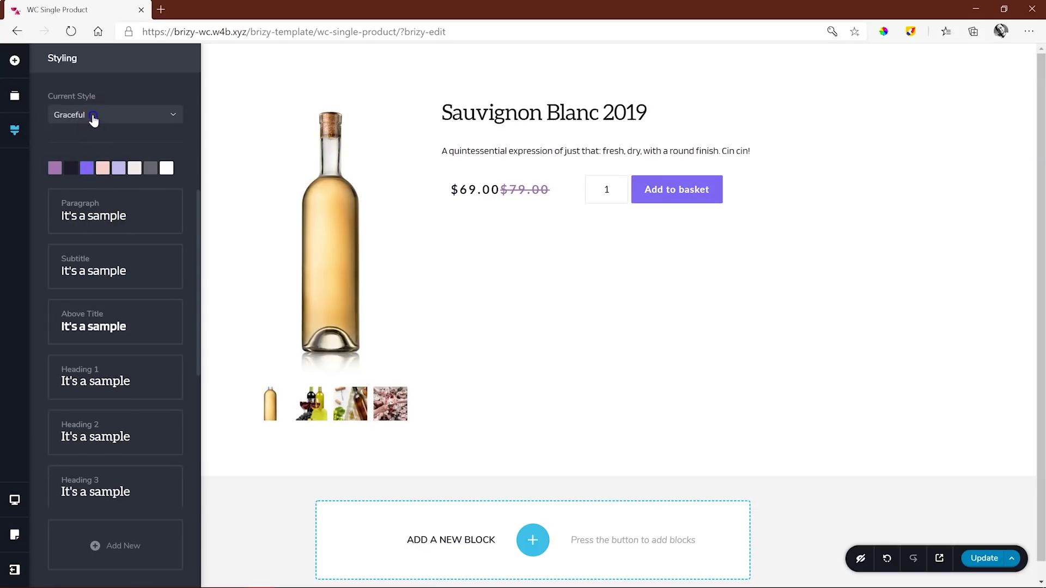
pyautogui.click(91, 115)
pyautogui.click(72, 191)
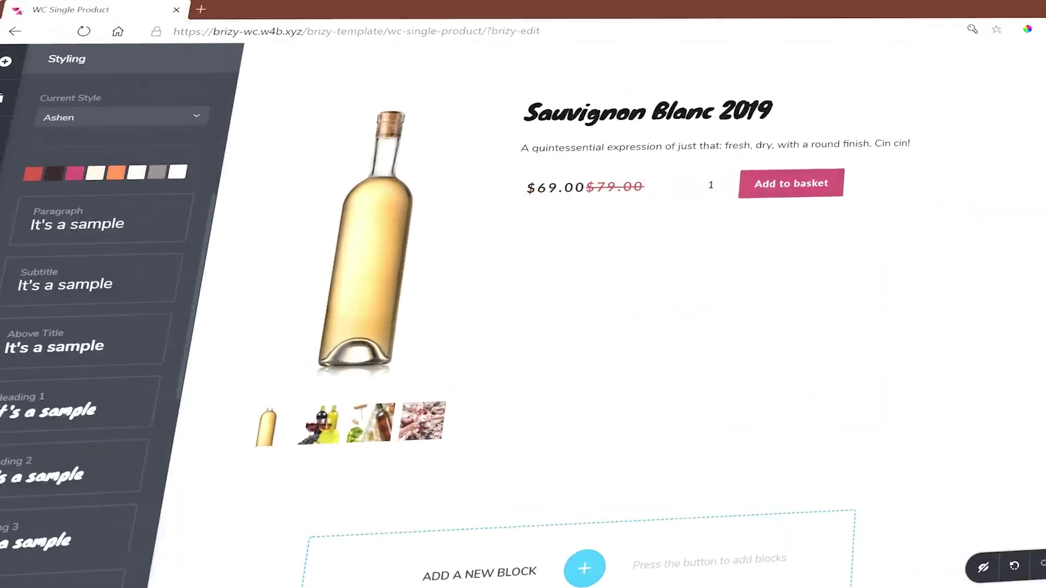
pyautogui.click(22, 548)
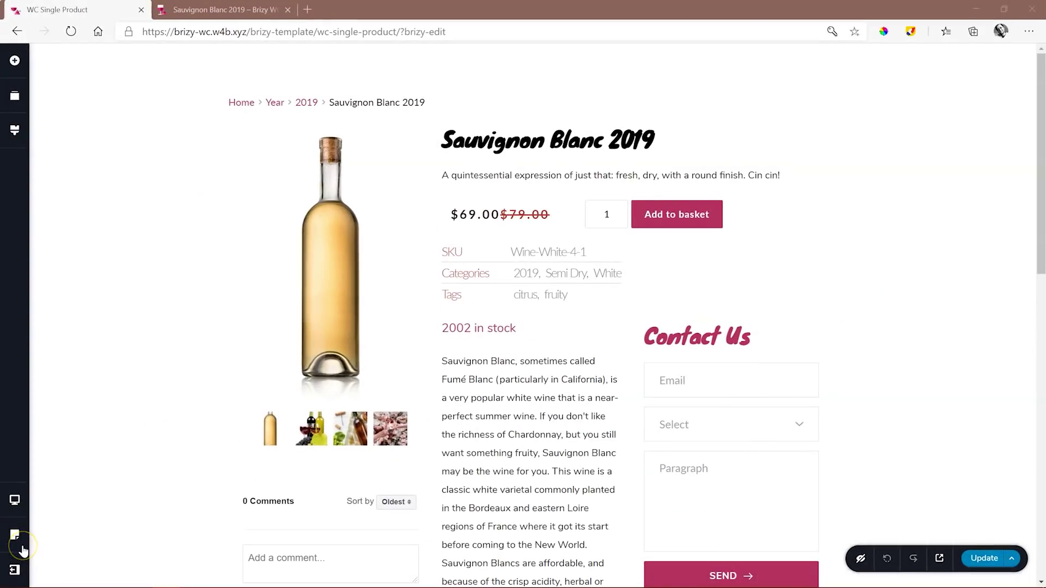
pyautogui.scroll(-4, 449, 357)
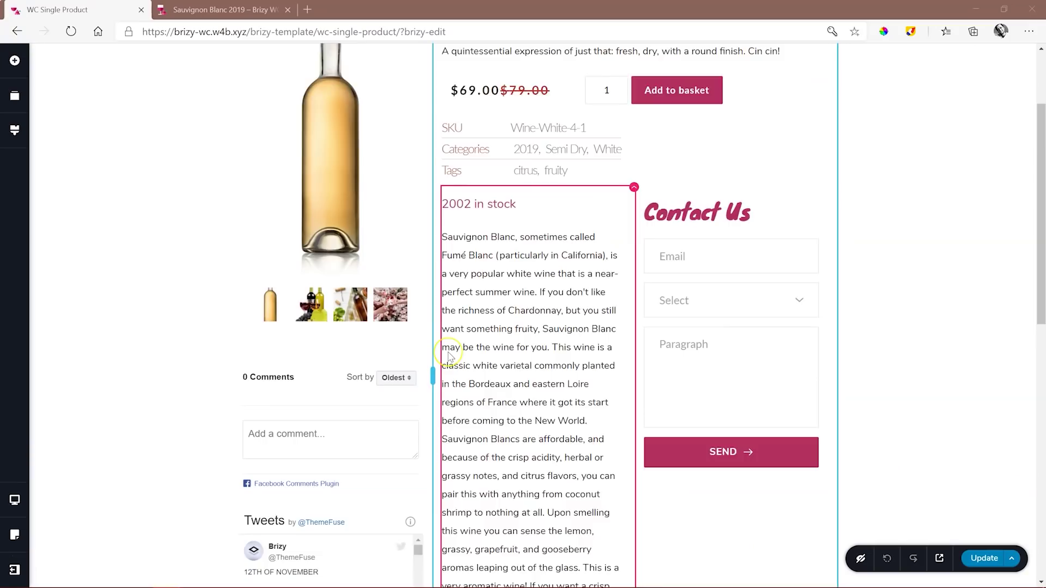
pyautogui.scroll(4, 449, 357)
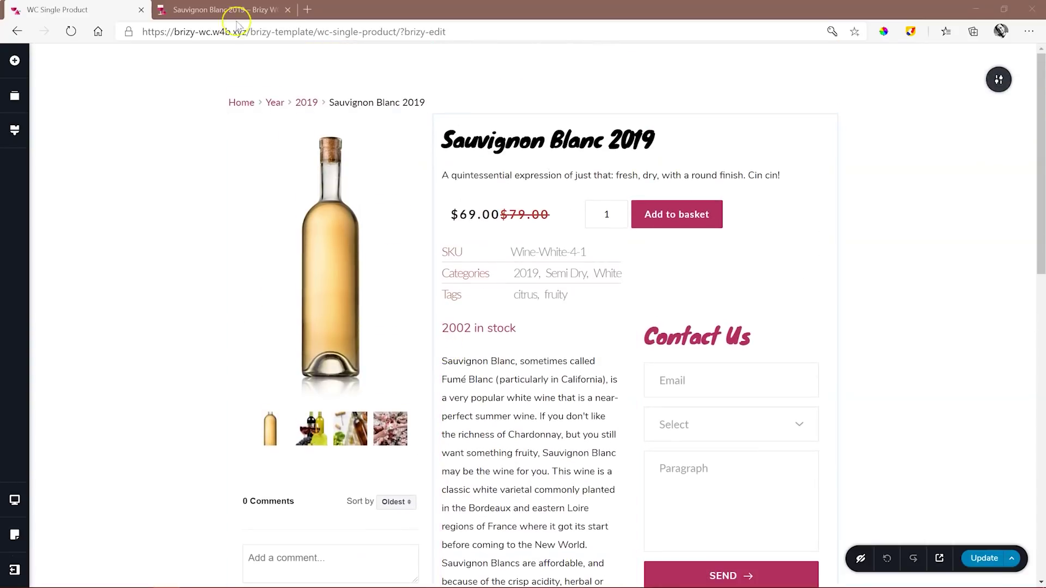
pyautogui.click(226, 10)
pyautogui.scroll(-6, 210, 177)
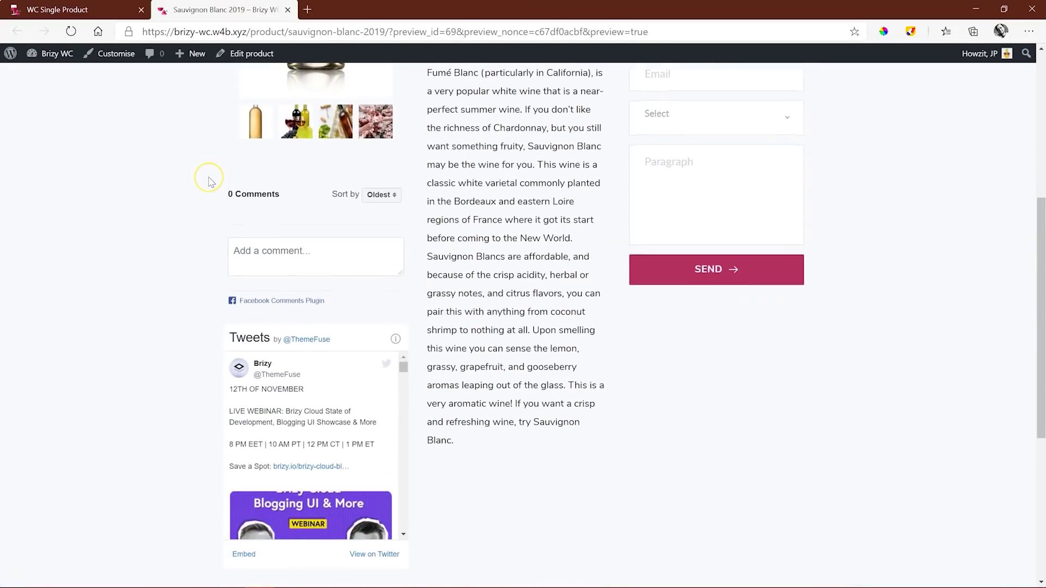
pyautogui.scroll(6, 209, 177)
pyautogui.click(57, 9)
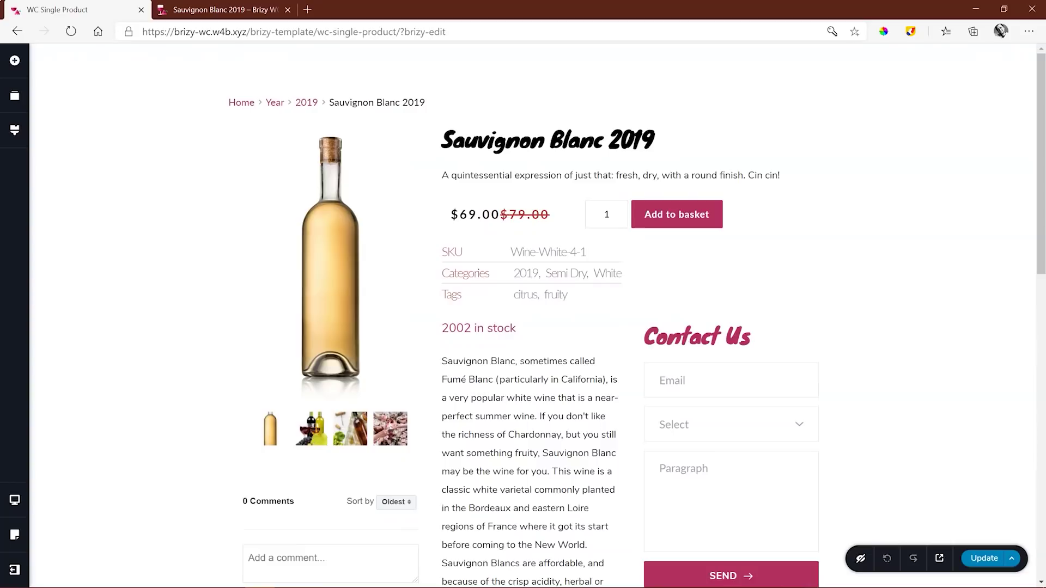
# Switch the global style to Oblivion and scroll through the green-accented template.
pyautogui.click(16, 131)
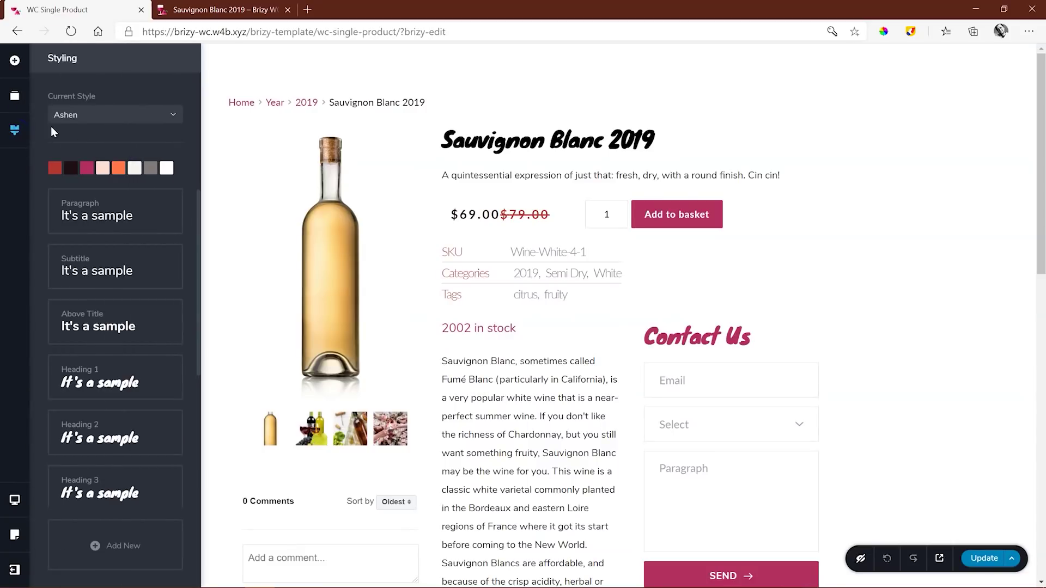
pyautogui.click(91, 116)
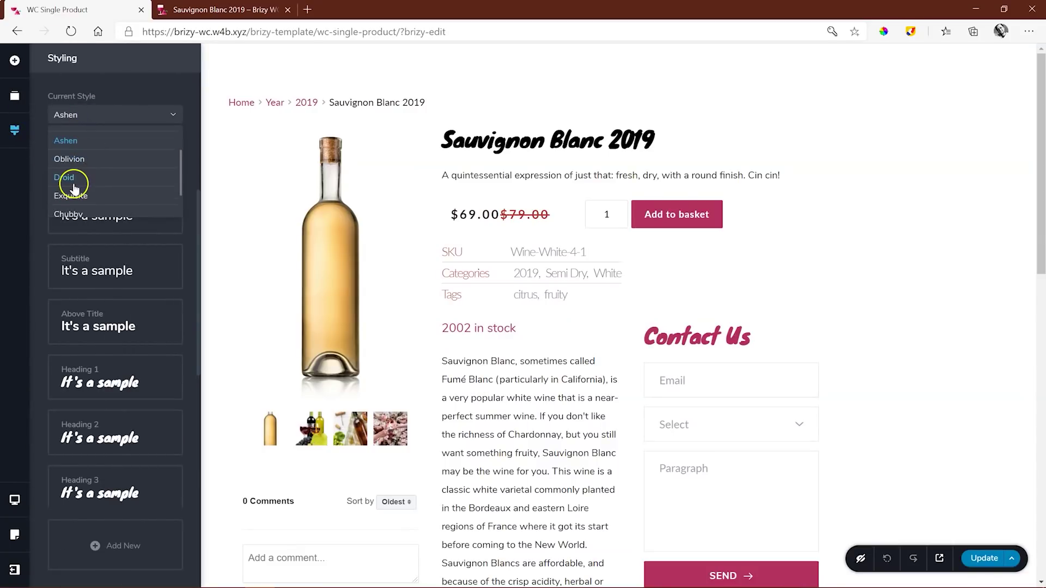
pyautogui.click(75, 161)
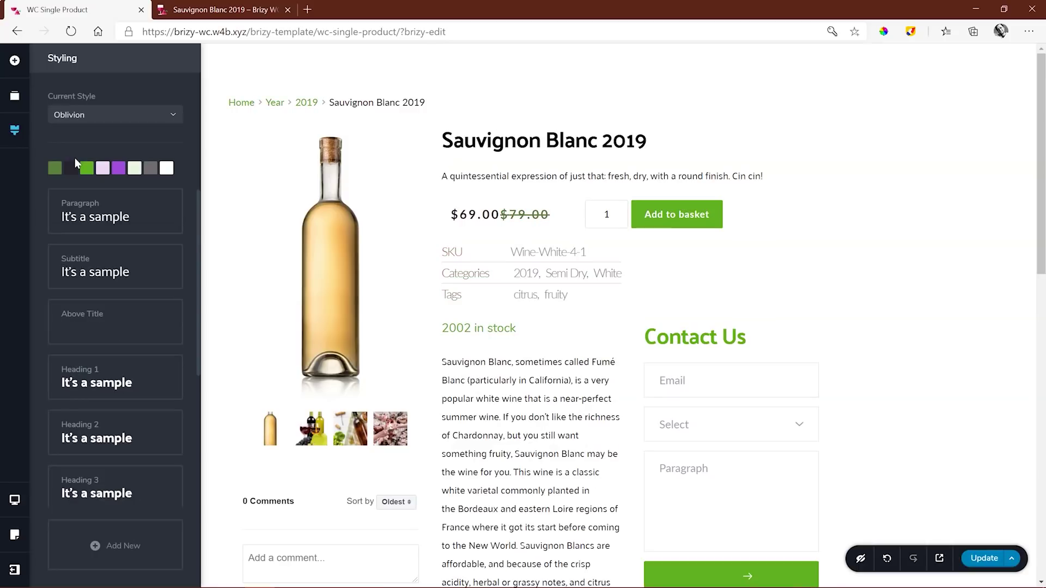
pyautogui.click(884, 182)
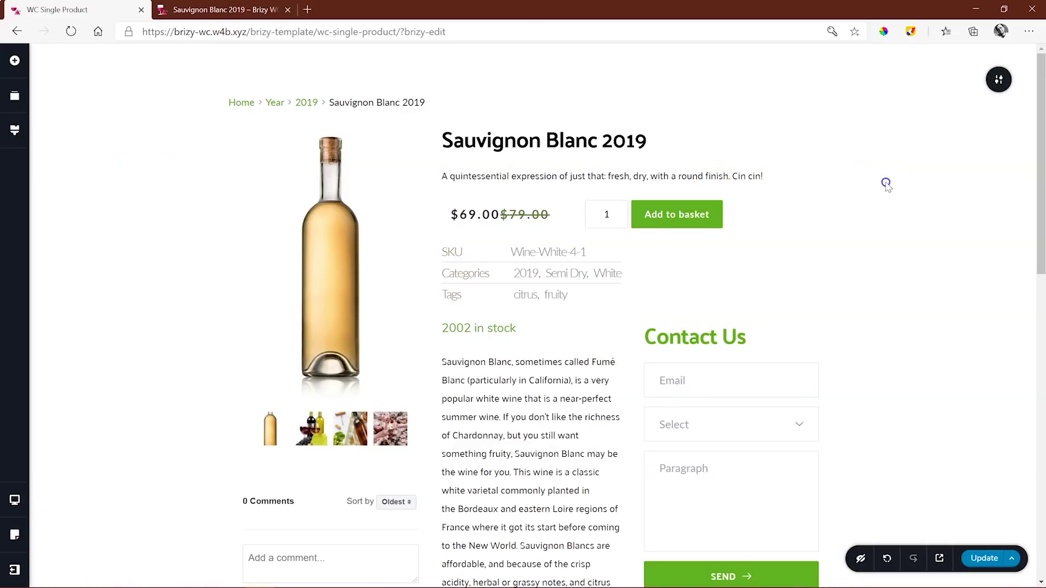
pyautogui.scroll(-6, 887, 185)
pyautogui.scroll(6, 888, 188)
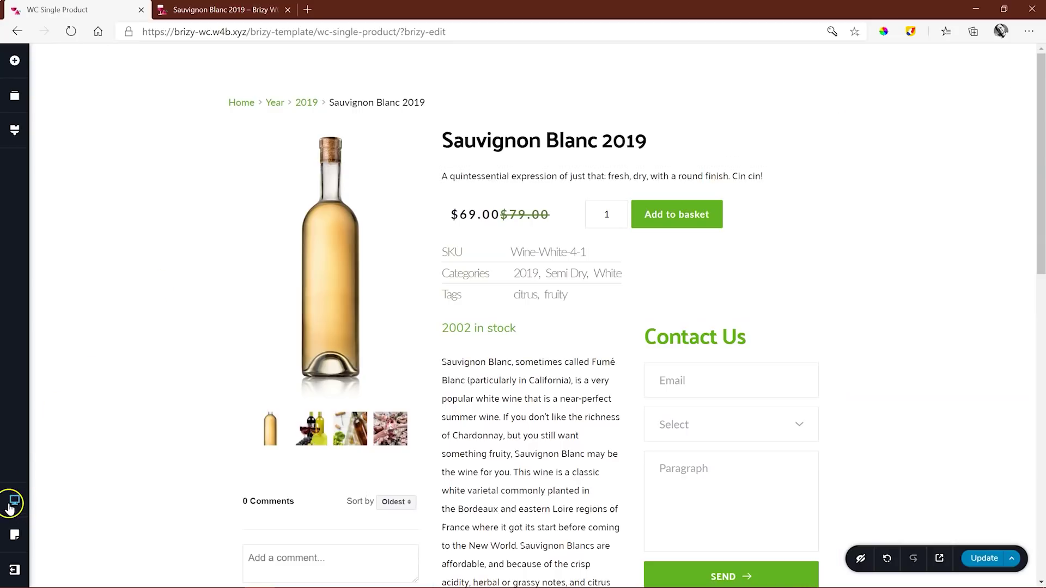
# In tablet view, stretch the description and Contact Us columns to full width.
pyautogui.click(14, 500)
pyautogui.click(78, 489)
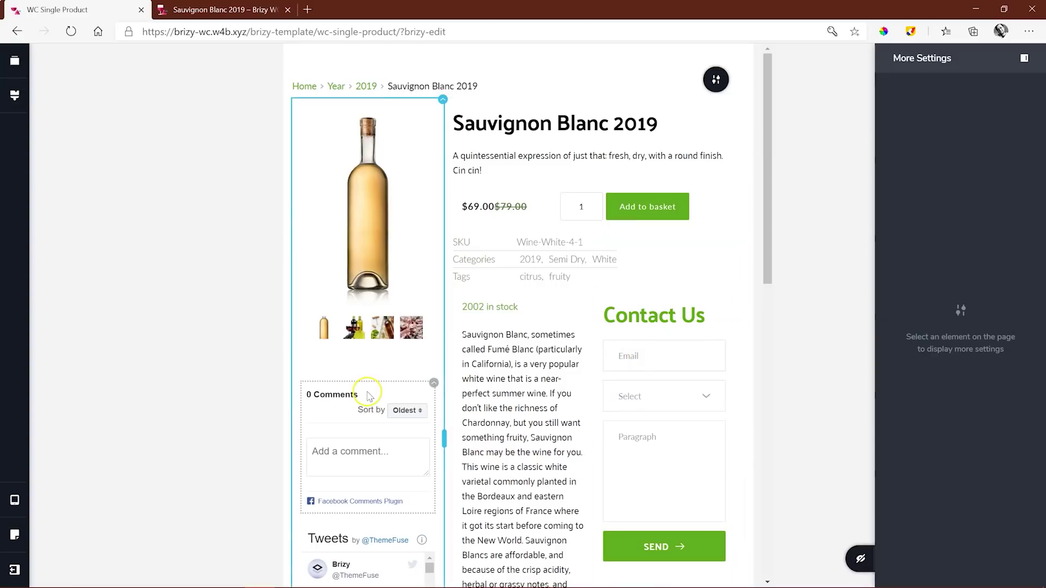
pyautogui.moveTo(593, 525); pyautogui.dragTo(735, 513)
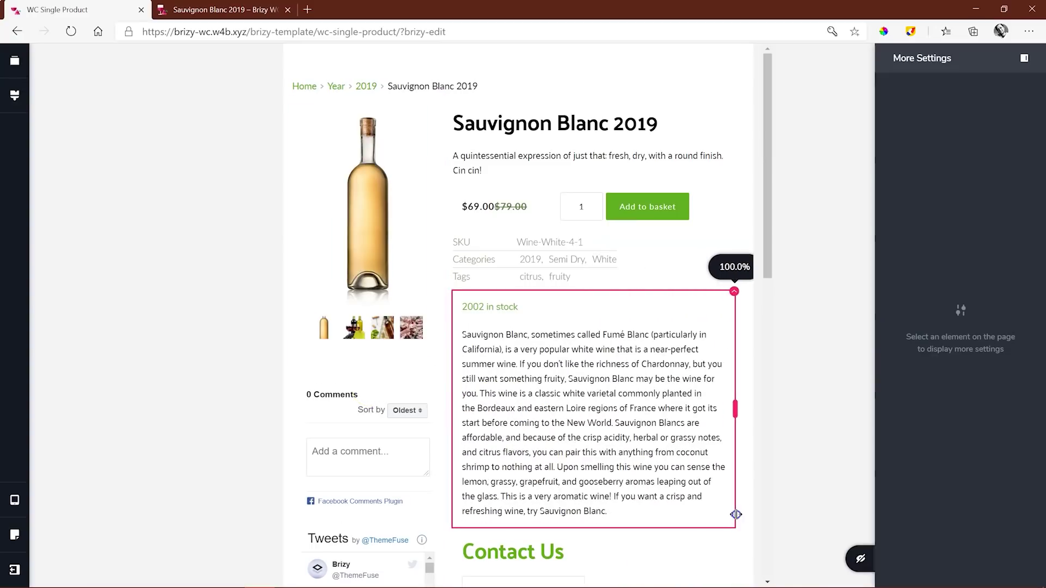
pyautogui.scroll(-4, 672, 467)
pyautogui.moveTo(595, 452); pyautogui.dragTo(738, 449)
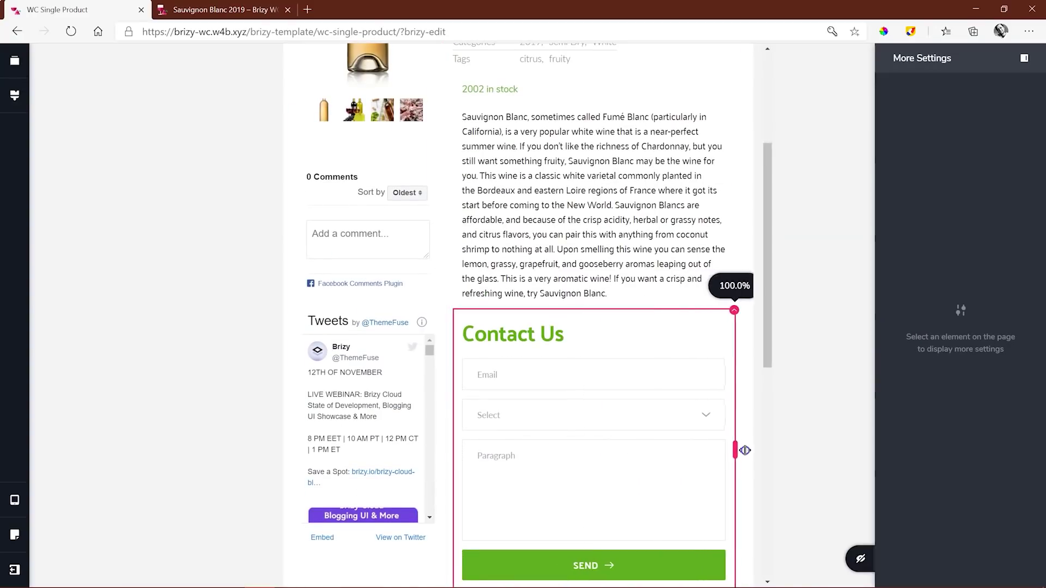
pyautogui.scroll(4, 508, 417)
# In mobile view, hide the comments block and the Tweets widget.
pyautogui.click(15, 499)
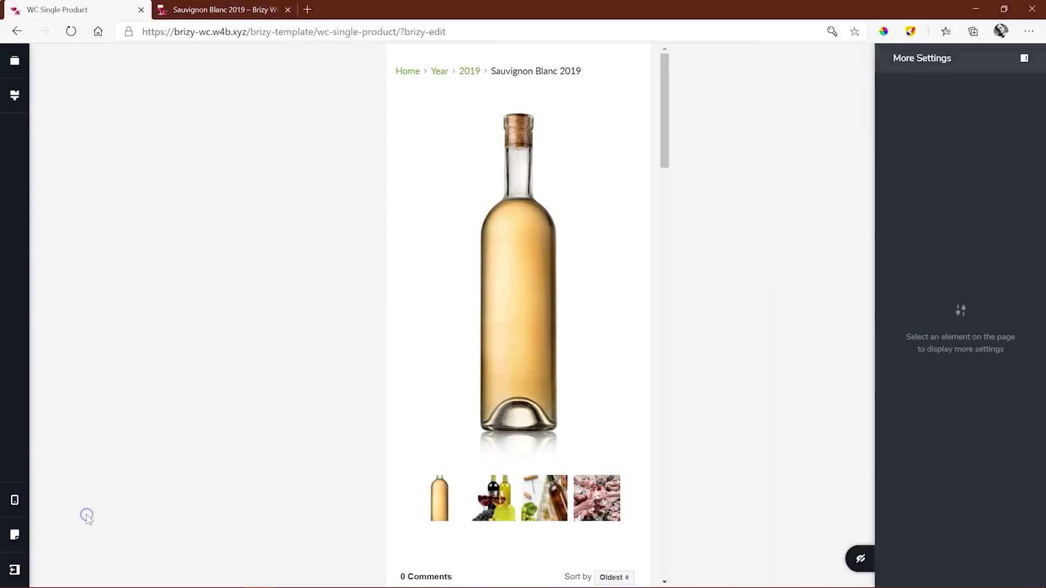
pyautogui.click(539, 355)
pyautogui.scroll(-4, 610, 360)
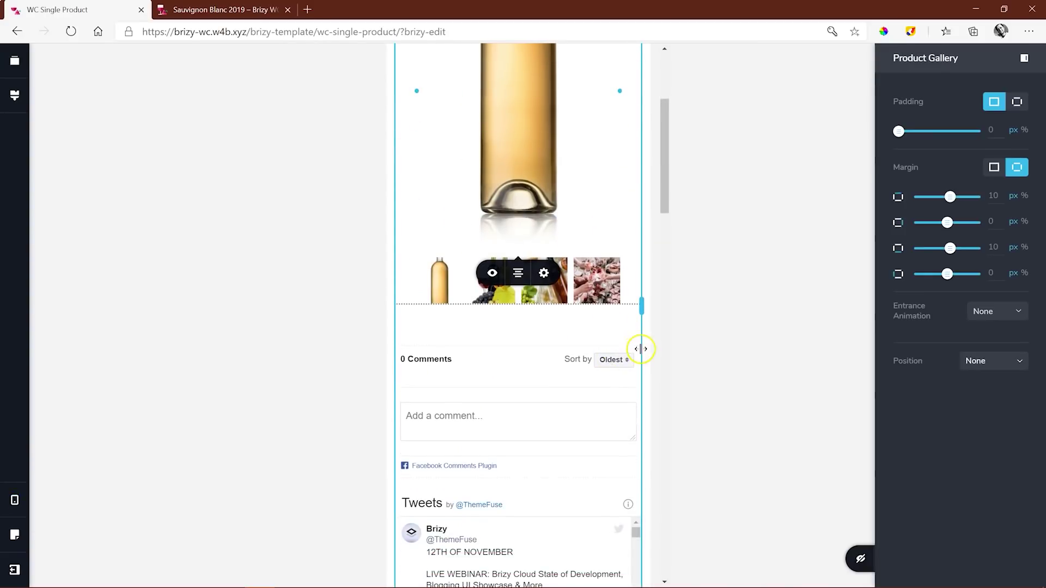
pyautogui.click(574, 385)
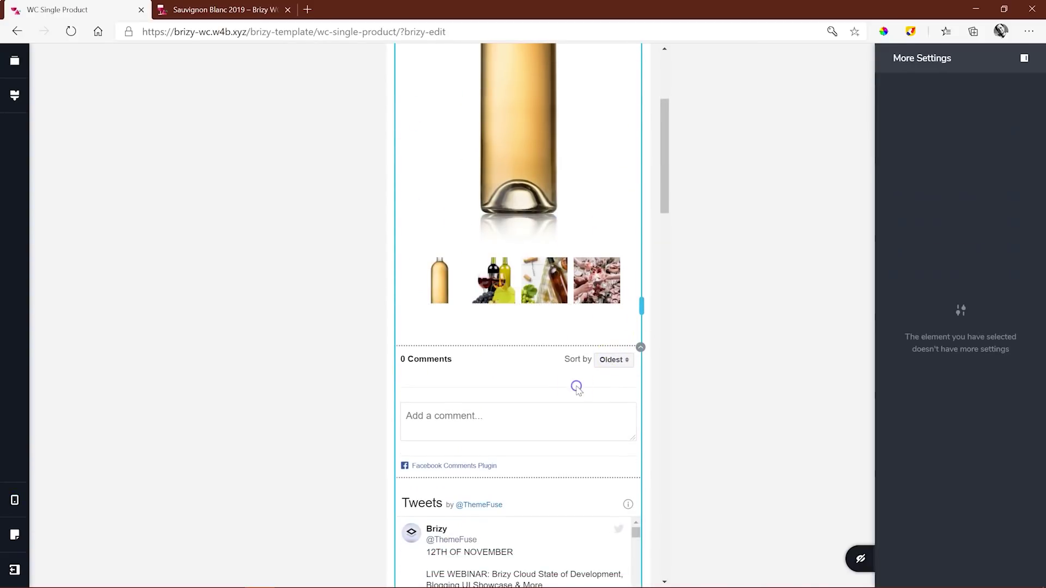
pyautogui.click(637, 348)
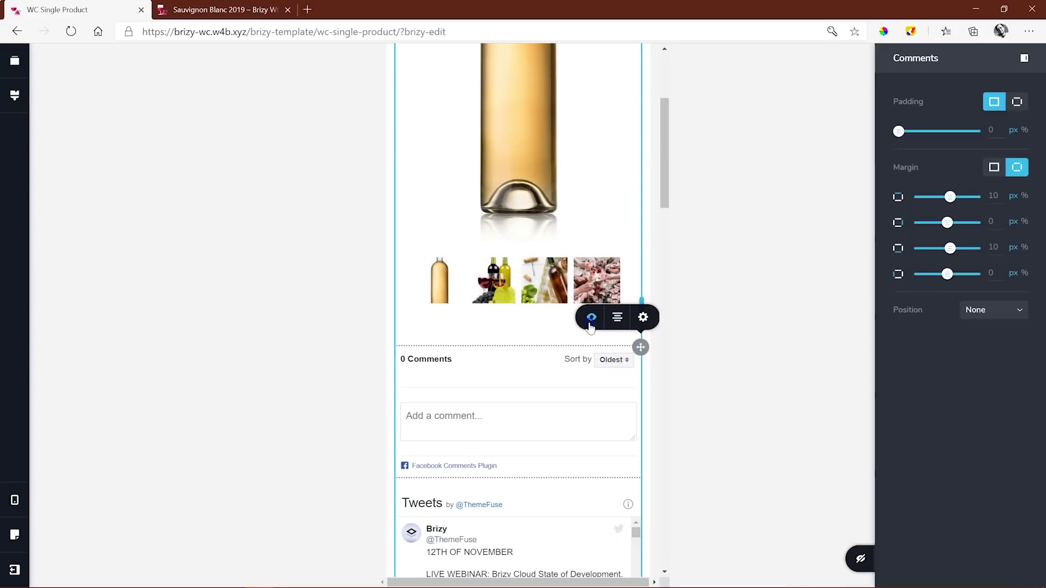
pyautogui.click(591, 316)
pyautogui.click(518, 411)
pyautogui.click(495, 397)
# Reverse the mobile columns so product details appear above the gallery, then review the stacked layout.
pyautogui.scroll(-5, 494, 399)
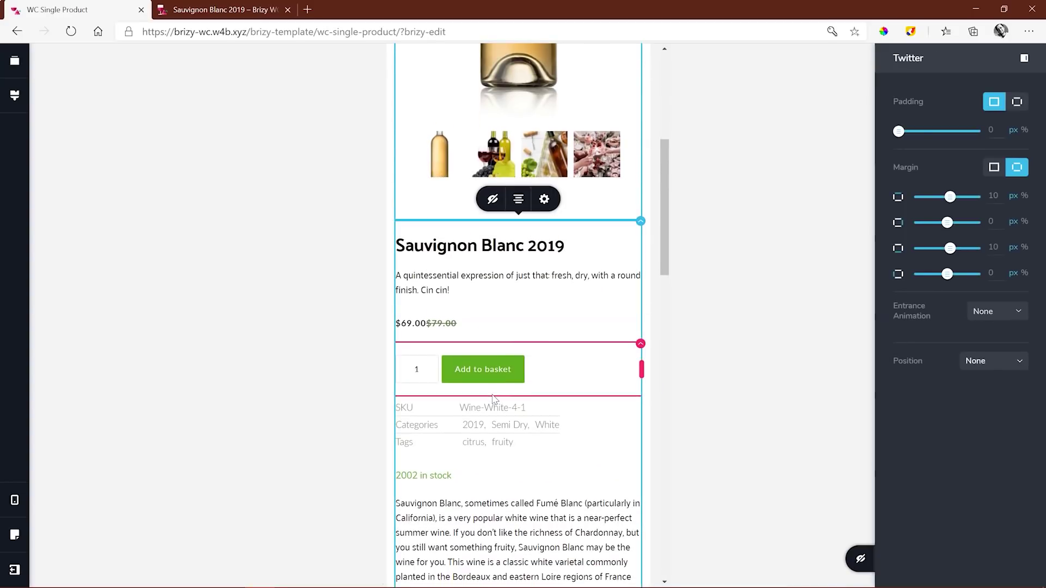
pyautogui.scroll(6, 604, 218)
pyautogui.scroll(-15, 599, 218)
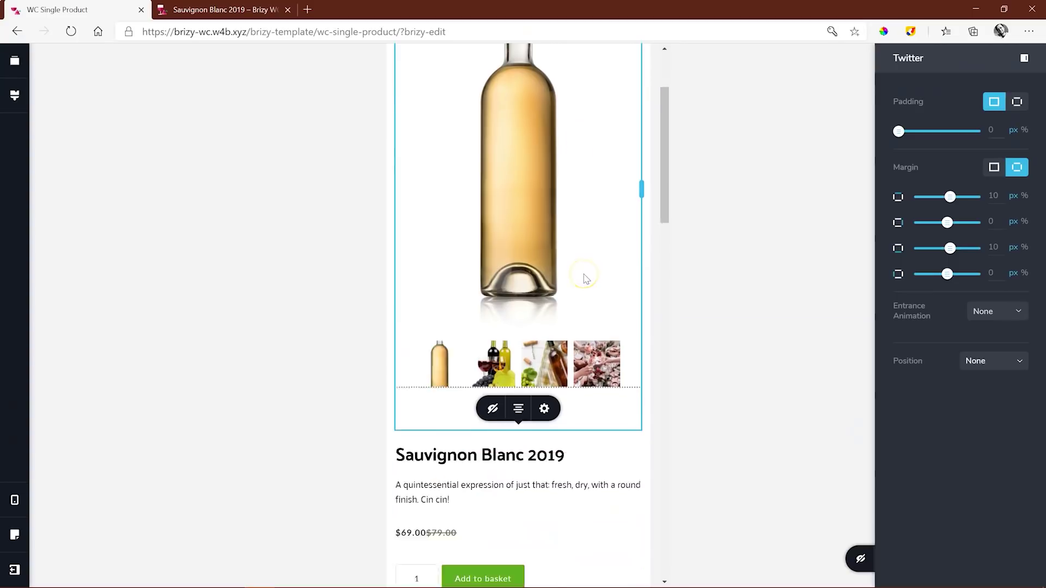
pyautogui.scroll(-4, 584, 278)
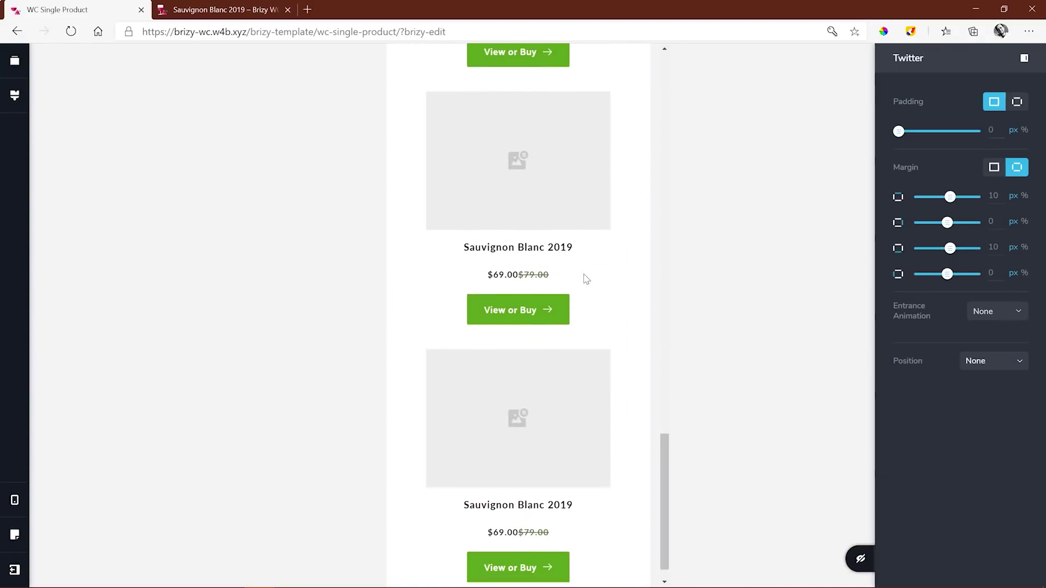
pyautogui.scroll(15, 583, 277)
pyautogui.click(623, 84)
pyautogui.scroll(-12, 599, 327)
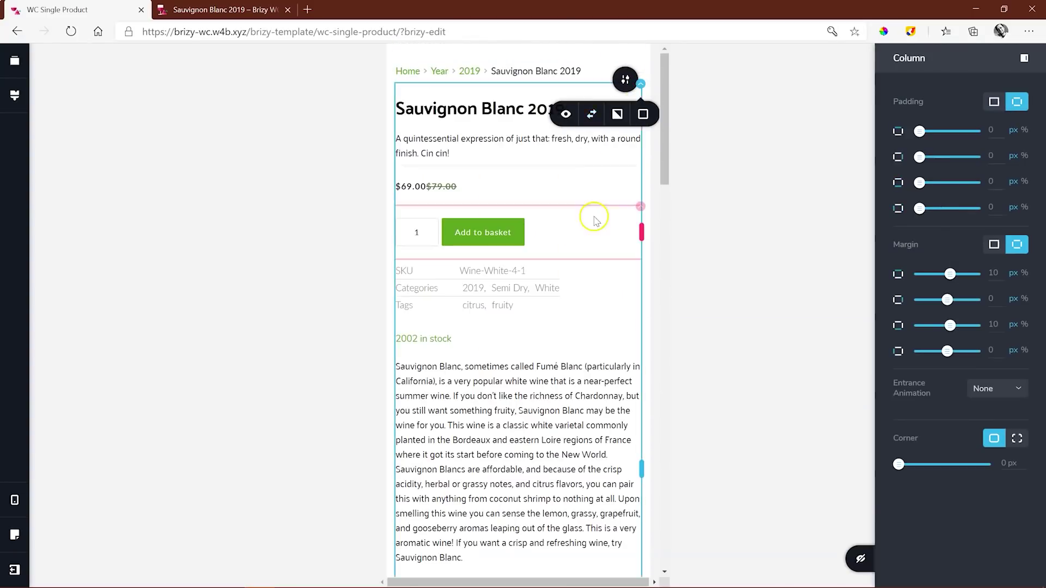
pyautogui.scroll(-5, 611, 373)
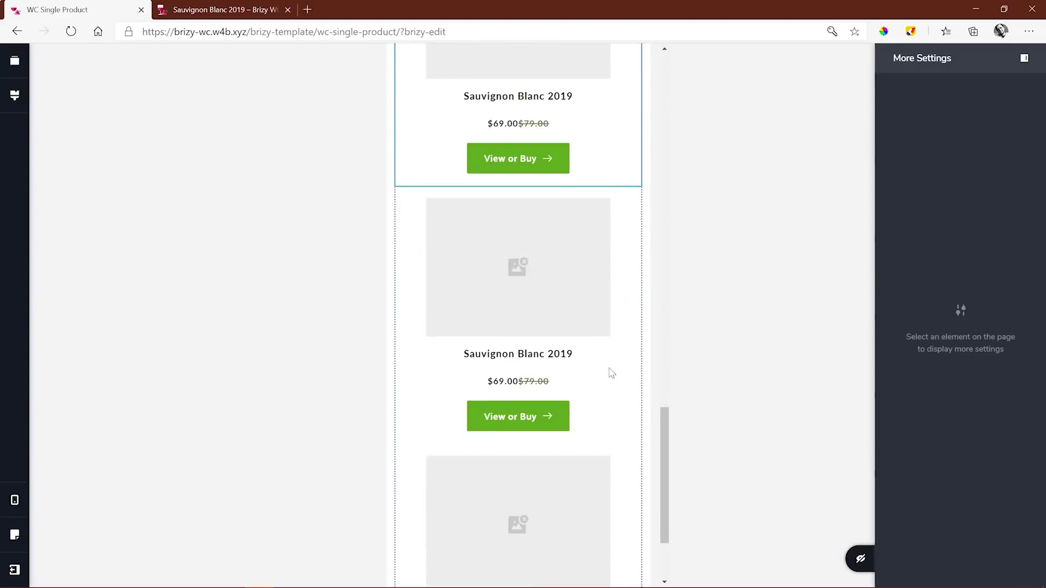
pyautogui.scroll(10, 611, 372)
pyautogui.scroll(-4, 611, 372)
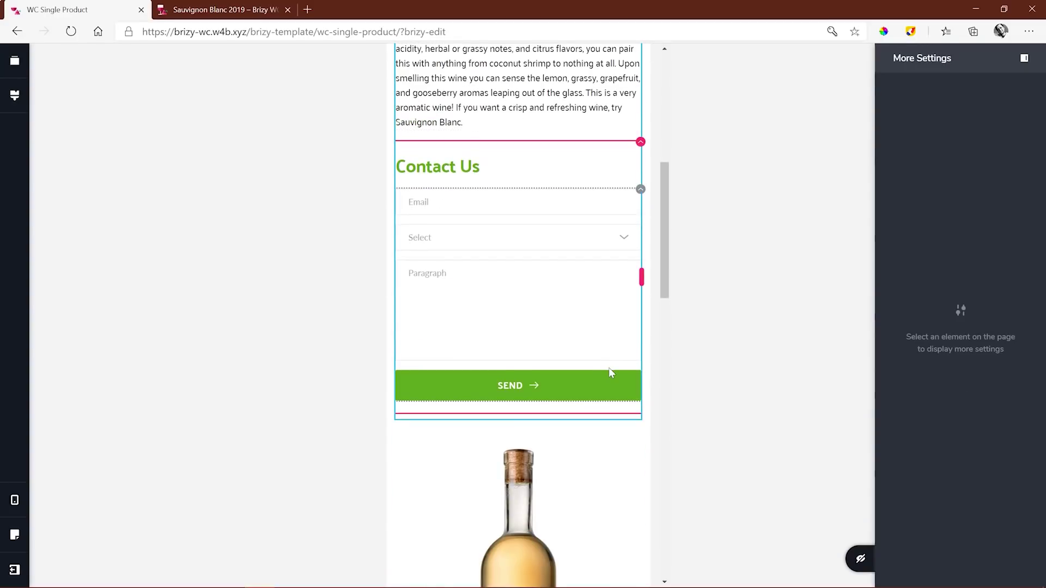
pyautogui.scroll(10, 609, 367)
# Return to desktop view, exit to the WordPress dashboard, and open Products > All Products.
pyautogui.moveTo(15, 500)
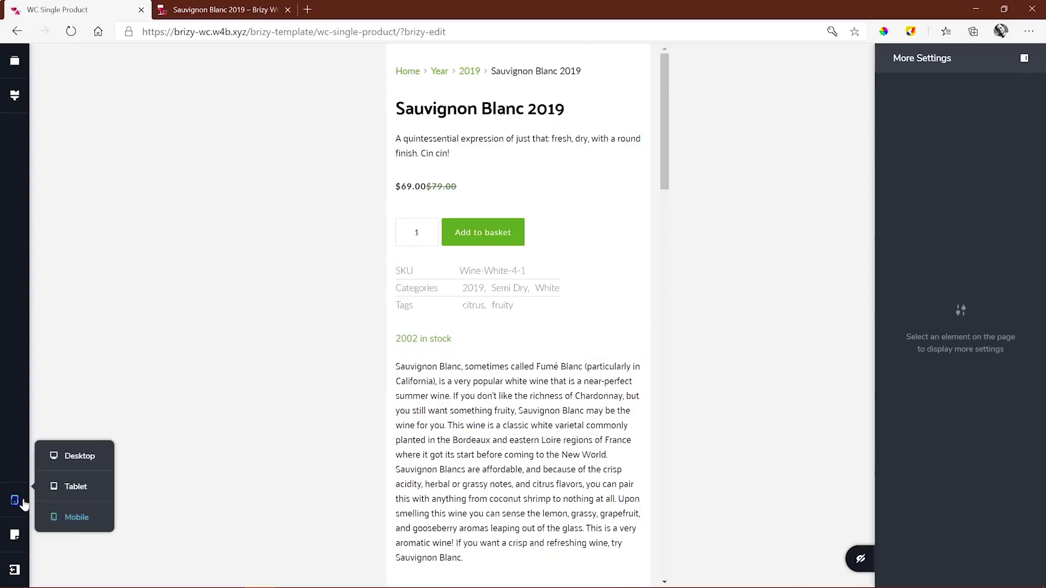
pyautogui.click(75, 457)
pyautogui.moveTo(14, 570)
pyautogui.click(76, 567)
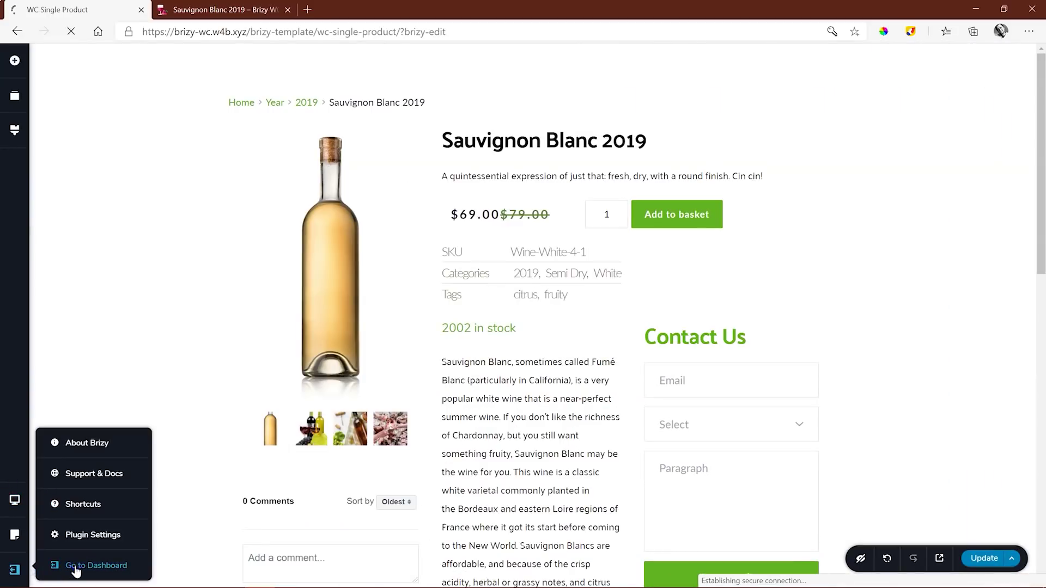
pyautogui.moveTo(42, 240)
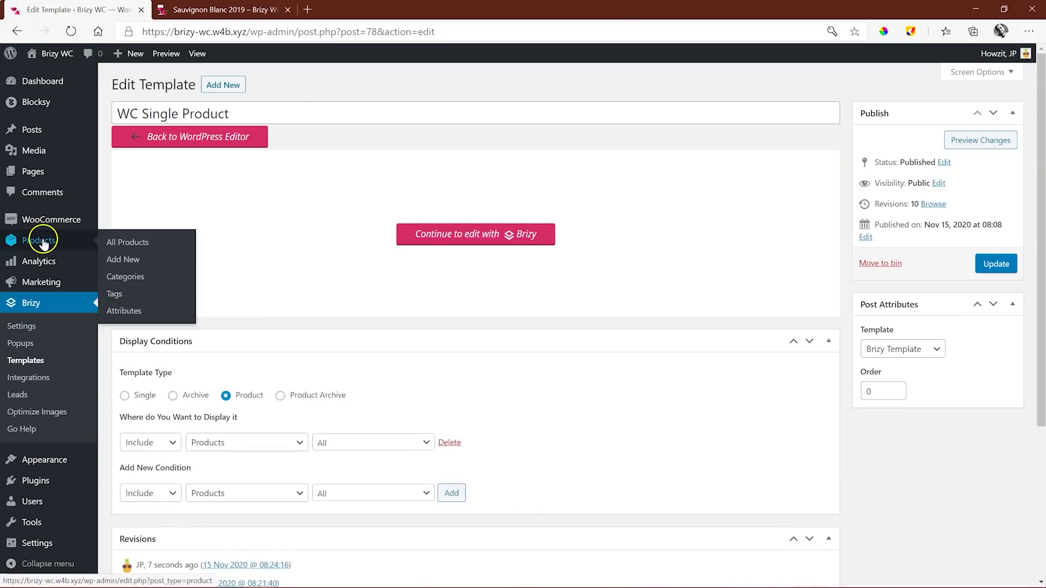
pyautogui.click(127, 248)
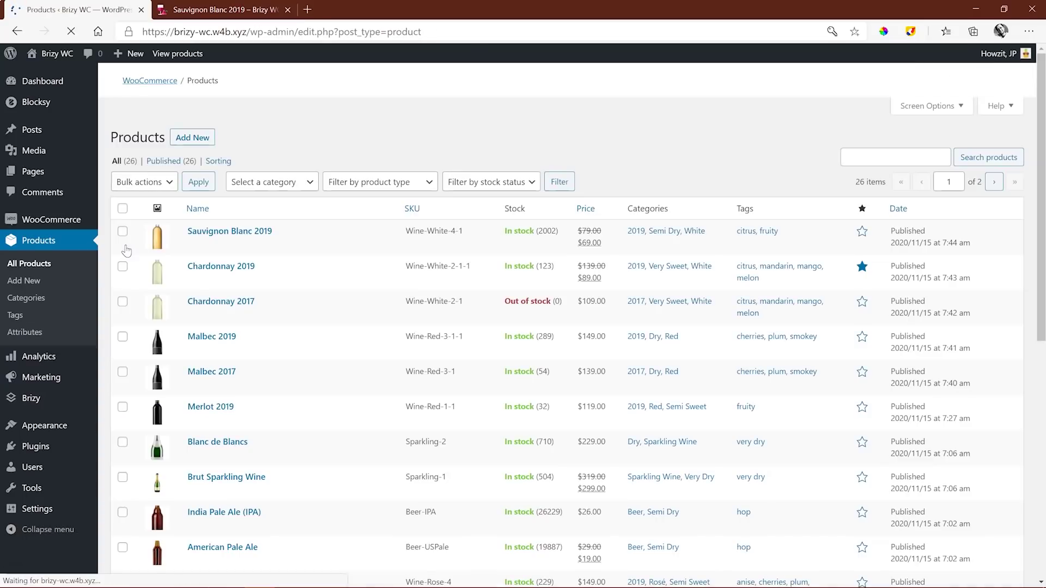
pyautogui.scroll(-4, 185, 305)
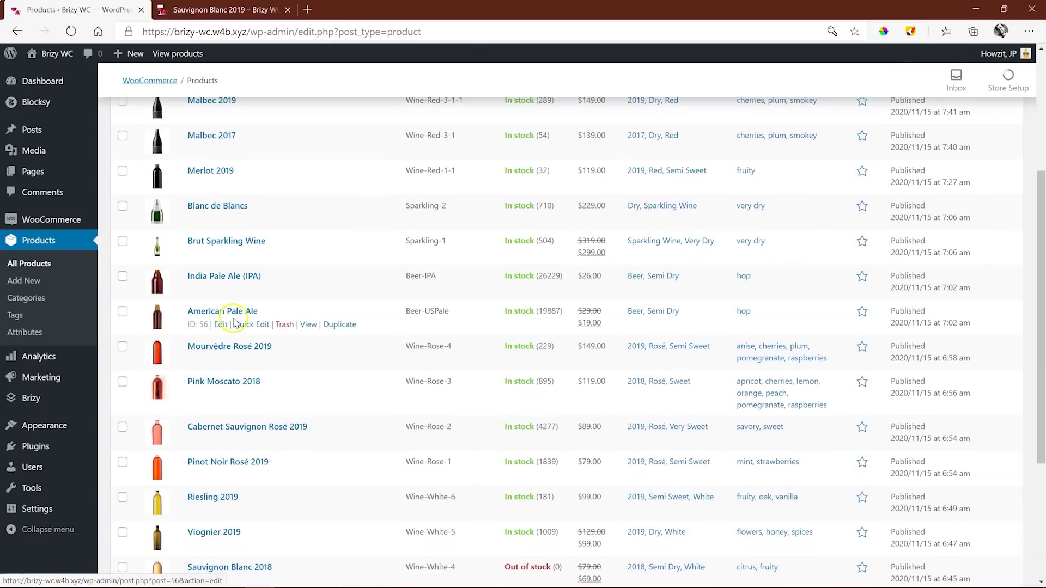
# Check the American Pale Ale page, then show Blanc de Blancs ($229.00) with its second gallery image.
pyautogui.click(309, 325)
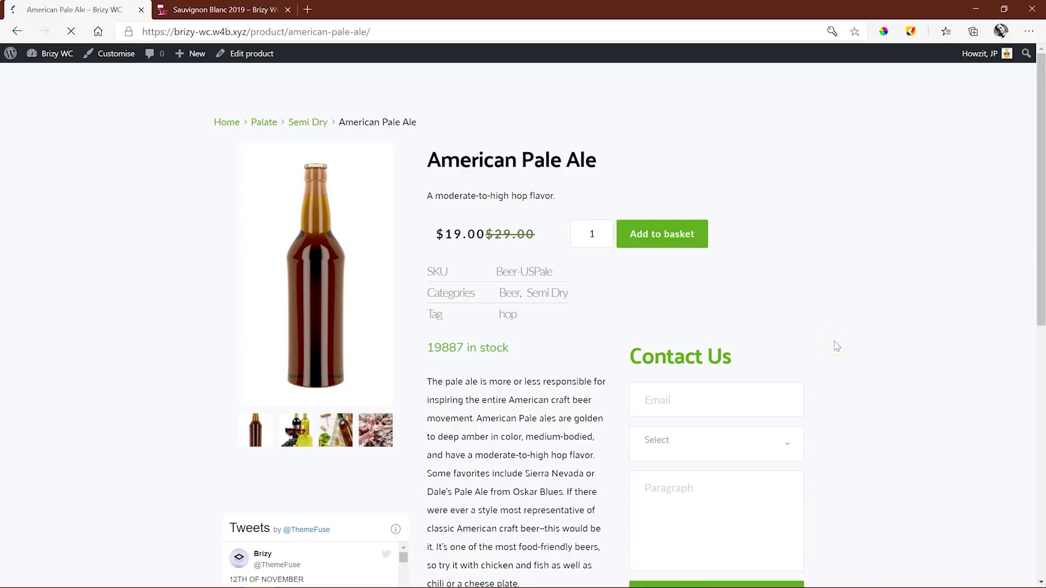
pyautogui.moveTo(1038, 177); pyautogui.dragTo(1043, 430)
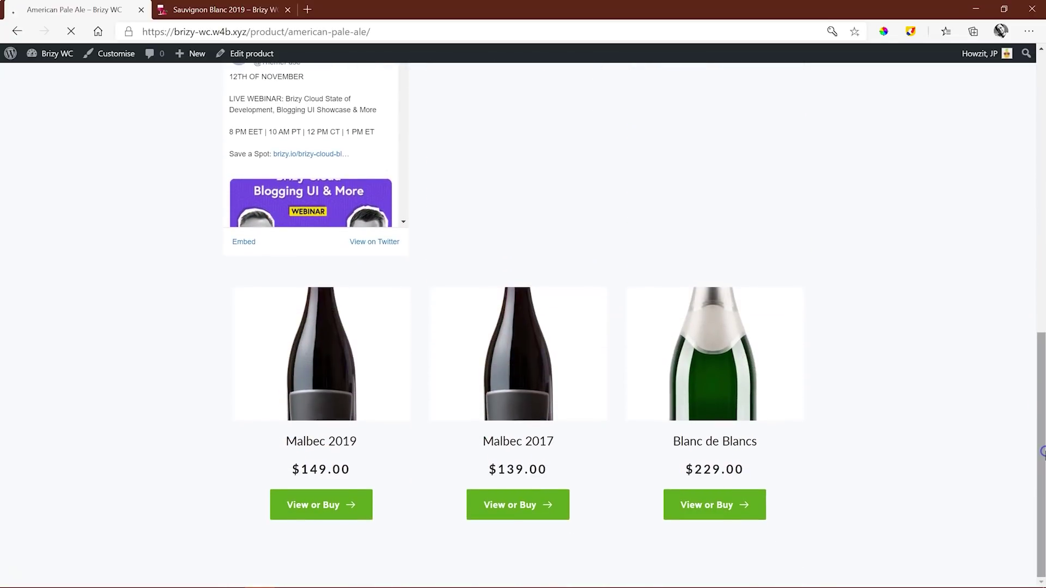
pyautogui.click(707, 508)
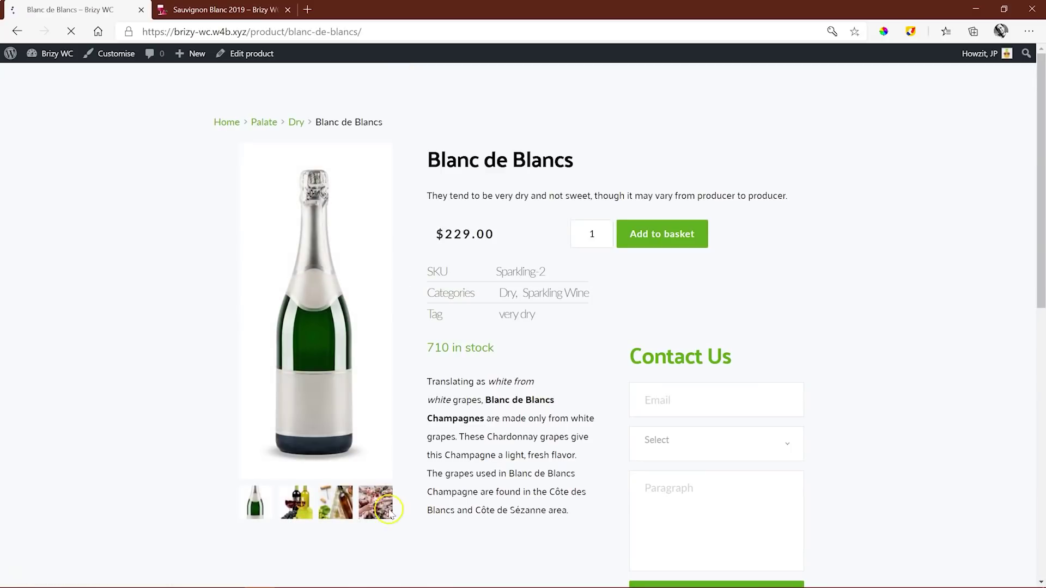
pyautogui.click(284, 510)
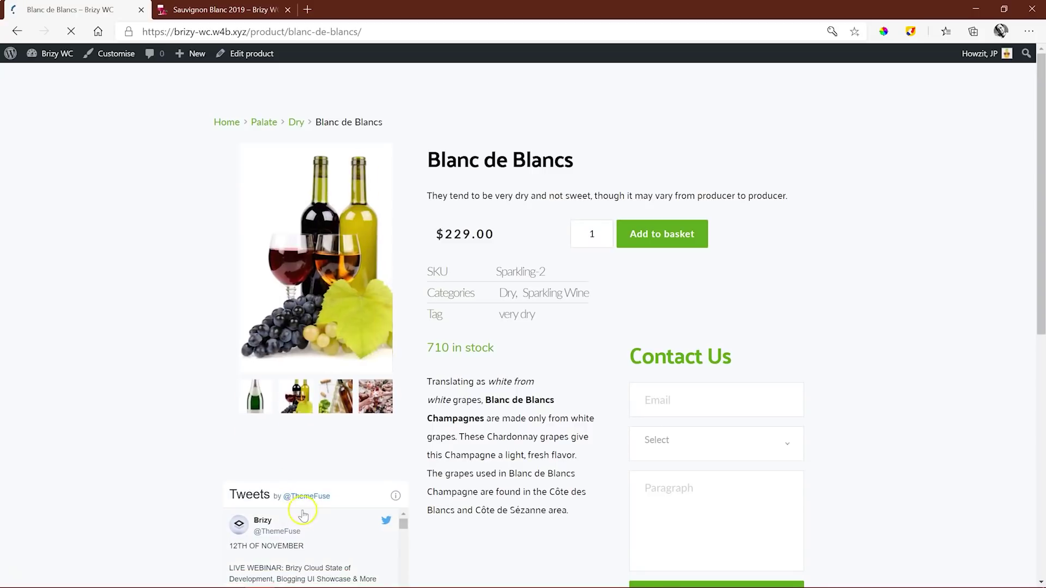